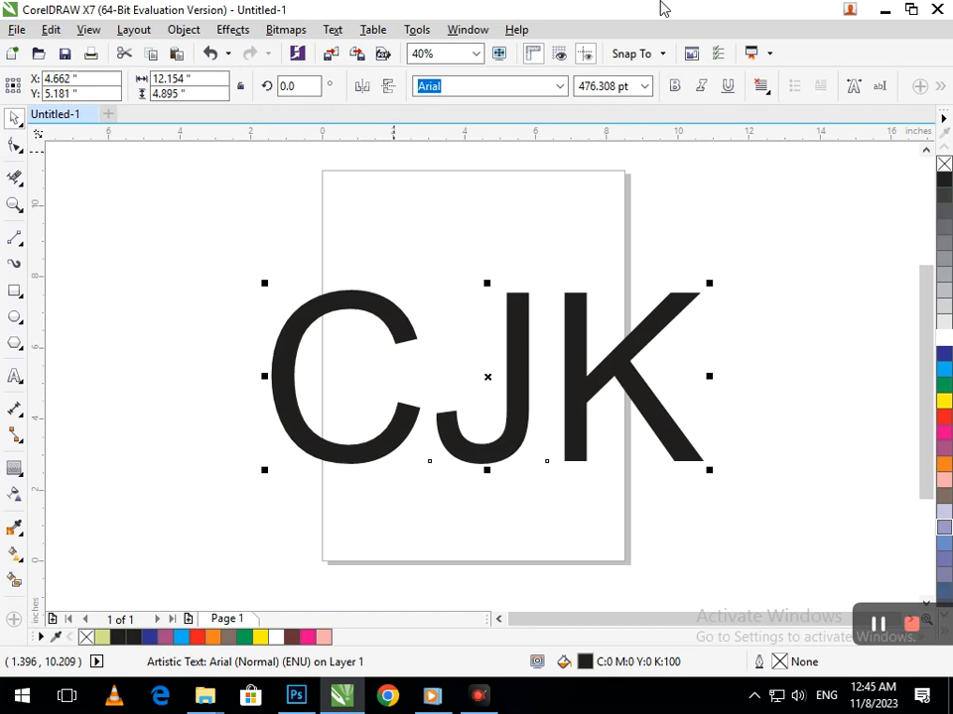
# Move the CJK text up and left so it straddles the page's edge, and set its font to Bauhaus 93.
pyautogui.moveTo(489, 357); pyautogui.dragTo(275, 289)
pyautogui.click(561, 87)
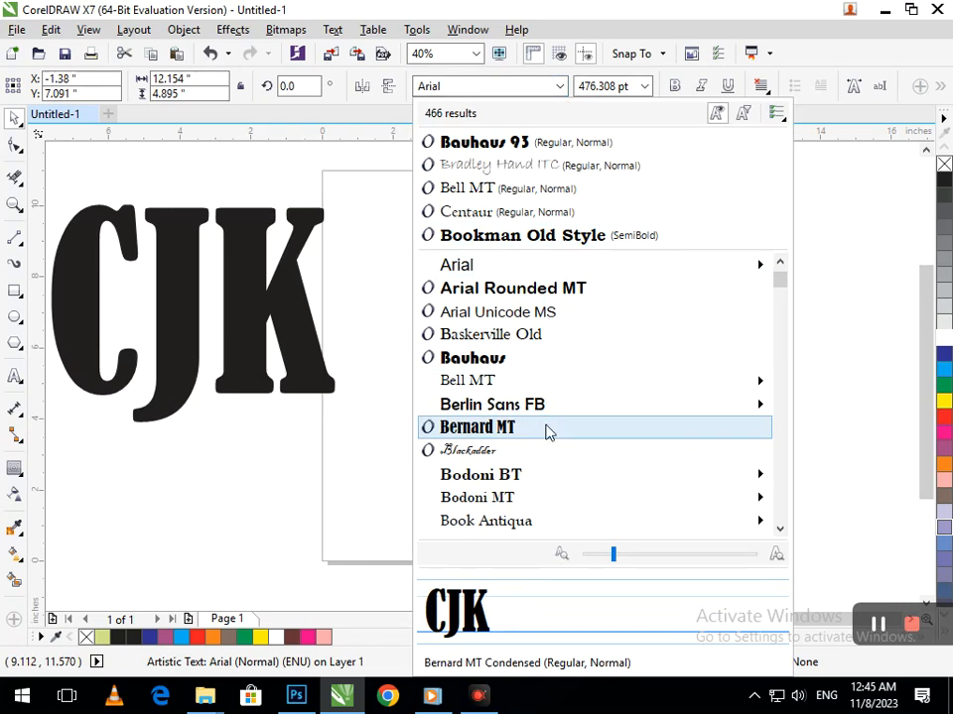
pyautogui.moveTo(538, 399)
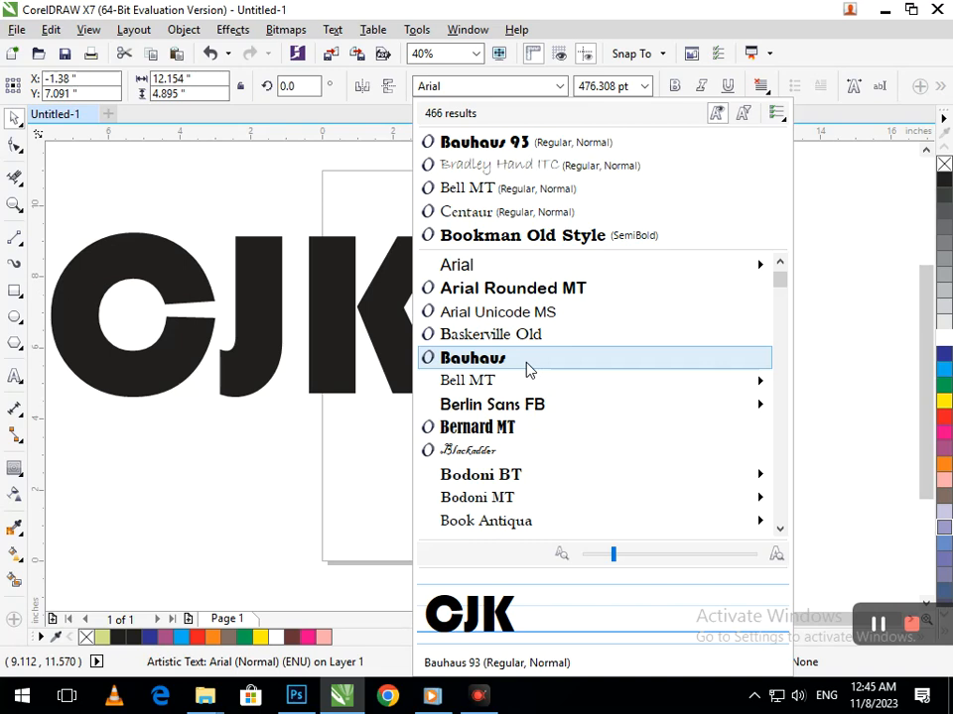
pyautogui.click(529, 369)
pyautogui.click(292, 309)
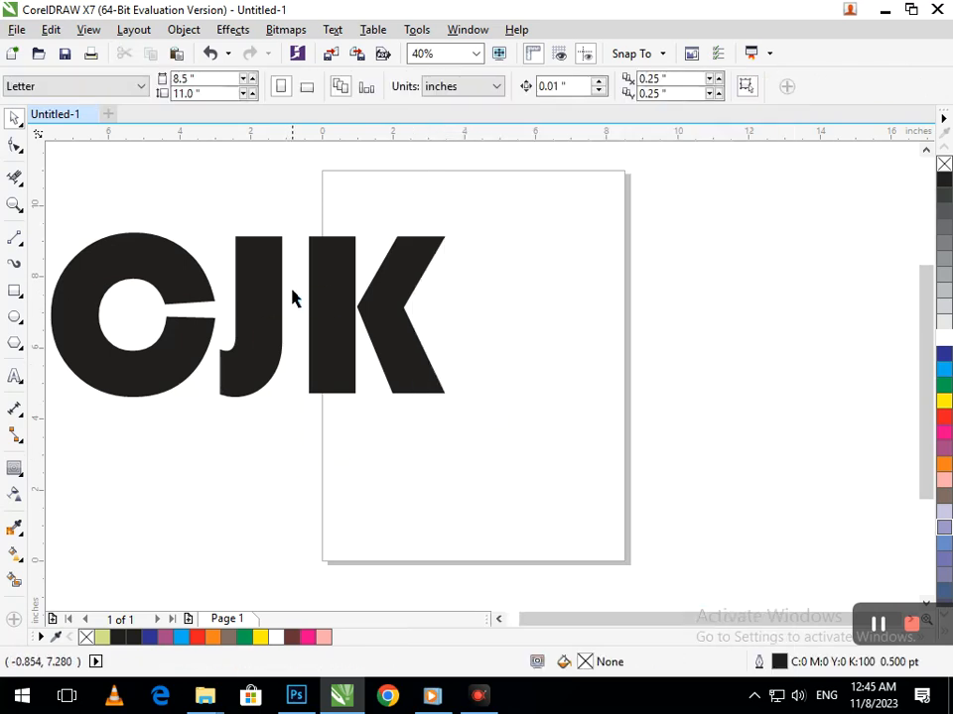
# Break the CJK text apart into separate letters and convert the J to curves.
pyautogui.scroll(-2, 351, 330)
pyautogui.scroll(3, 366, 329)
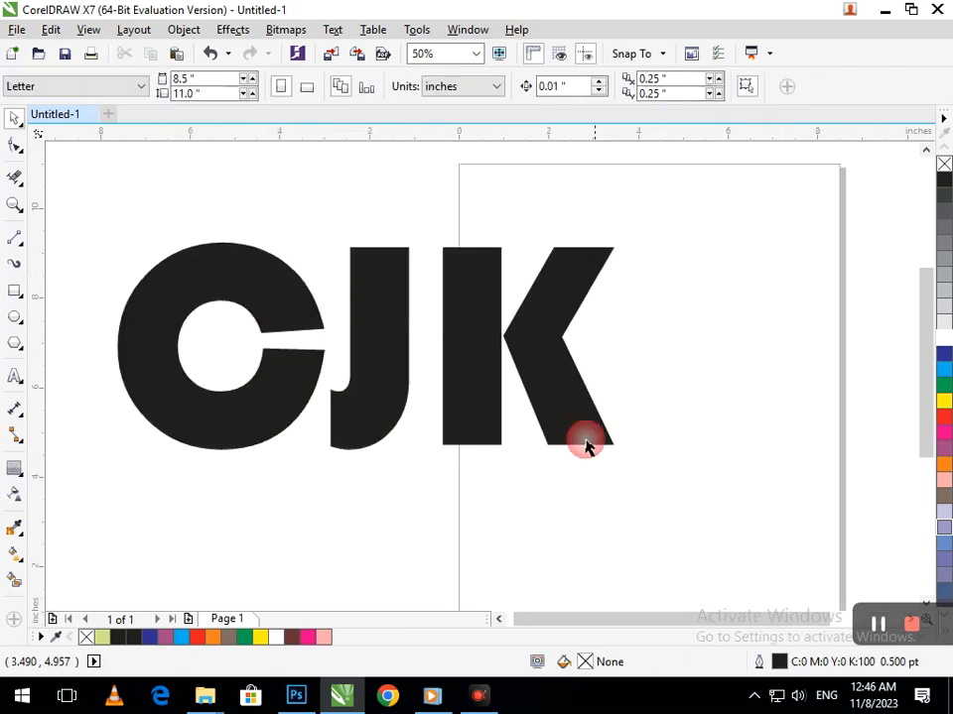
pyautogui.click(467, 396)
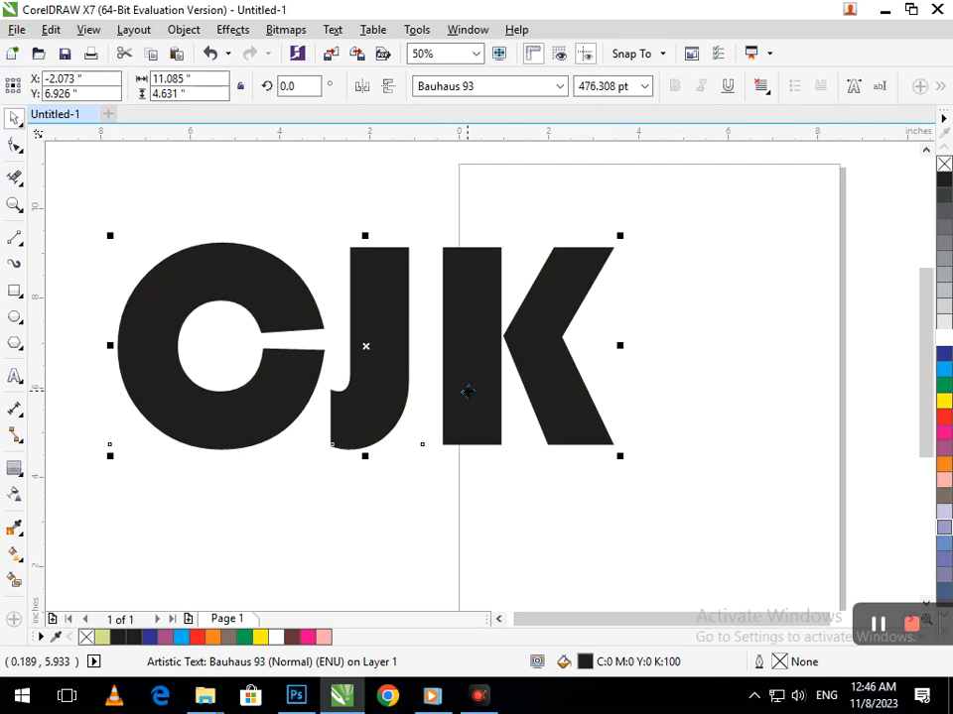
pyautogui.press('Escape')
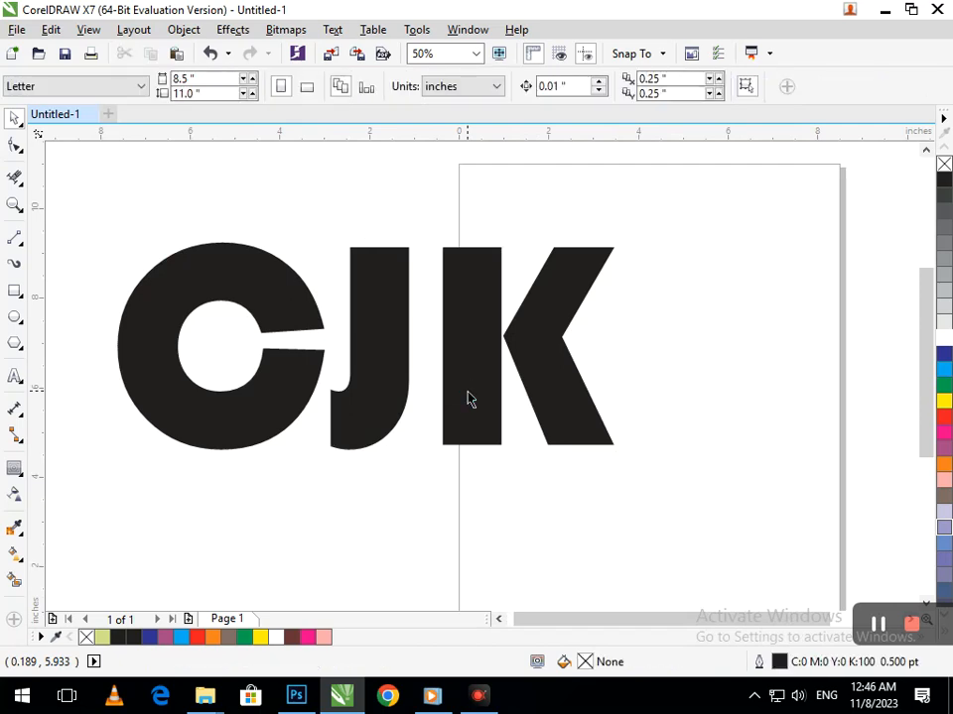
pyautogui.click(467, 398)
pyautogui.click(351, 511)
pyautogui.moveTo(265, 417); pyautogui.dragTo(216, 432)
pyautogui.hotkey('ctrl', 'z')
pyautogui.moveTo(366, 437); pyautogui.dragTo(358, 465)
pyautogui.hotkey('ctrl', 'z')
pyautogui.hotkey('ctrl', 'q')
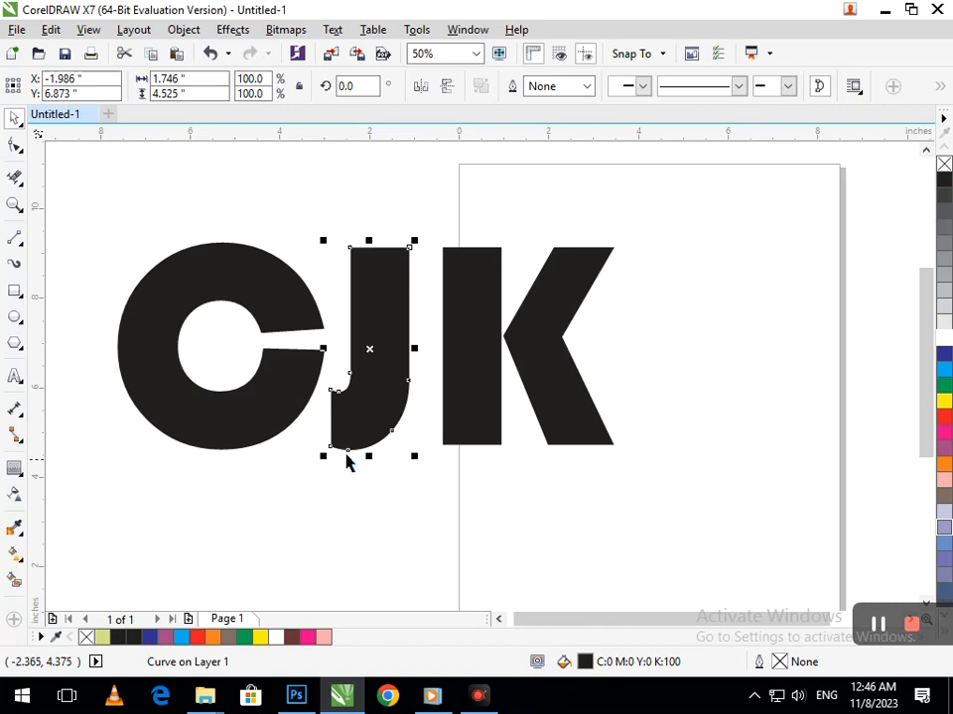
# Draw two slanted straight lines from the J's hook corners into the C, spanning about 0.99 x 0.65 and 0.42 x 0.30 inches.
pyautogui.click(14, 238)
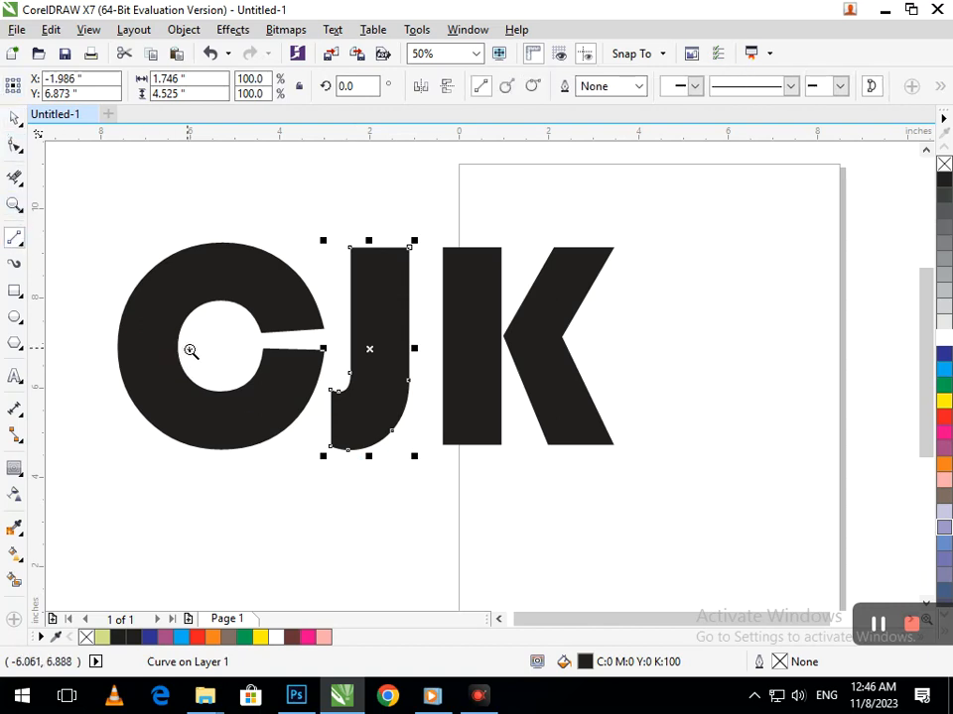
pyautogui.scroll(3, 198, 428)
pyautogui.click(655, 489)
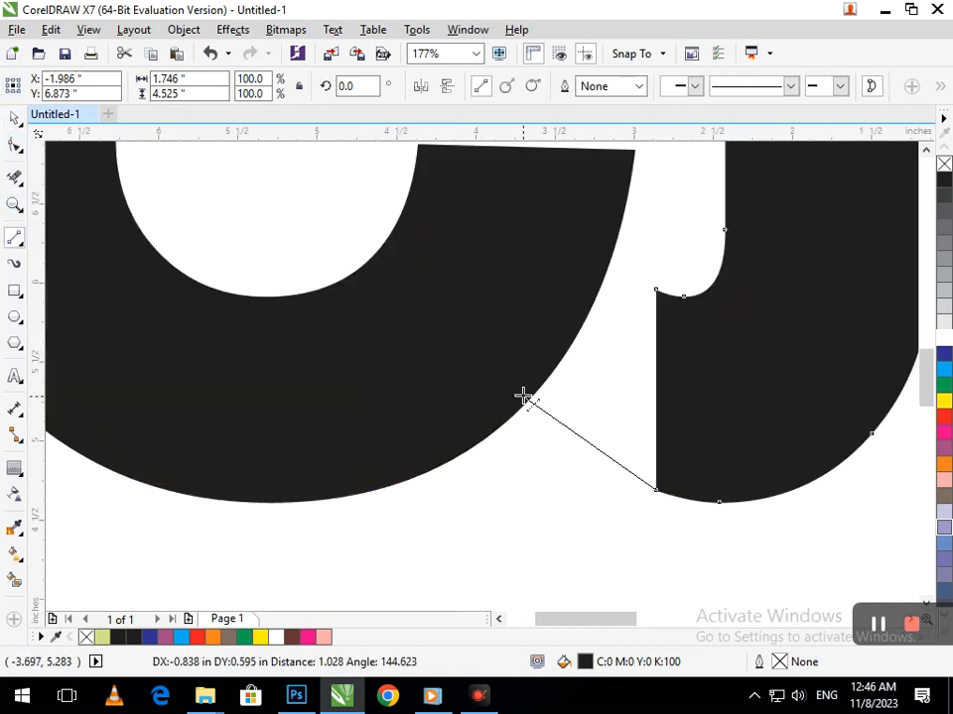
pyautogui.click(499, 388)
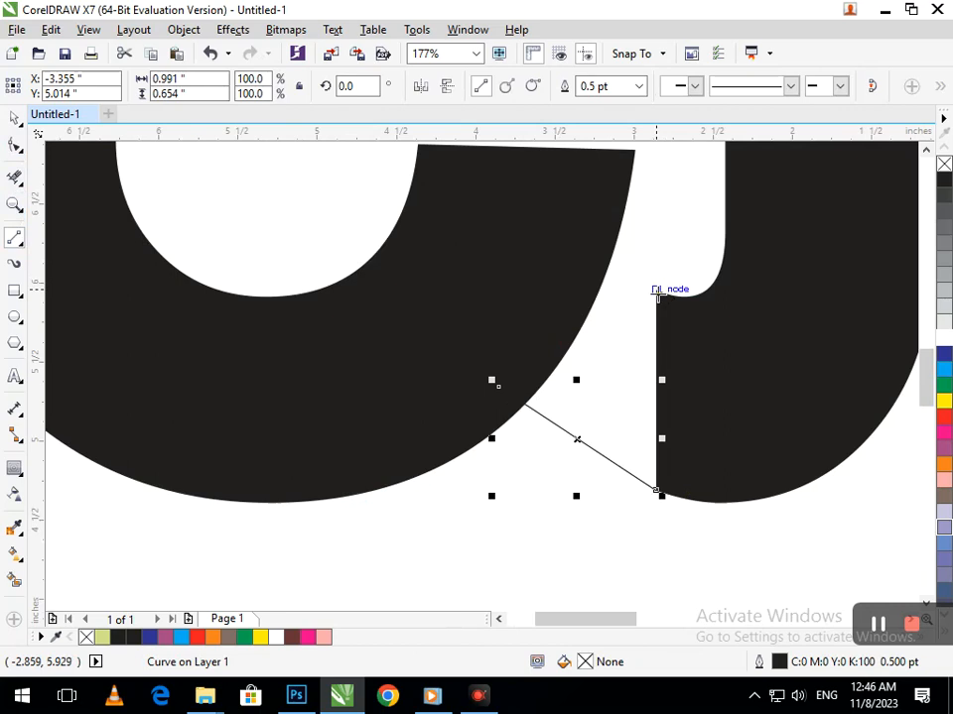
pyautogui.click(655, 293)
pyautogui.click(584, 237)
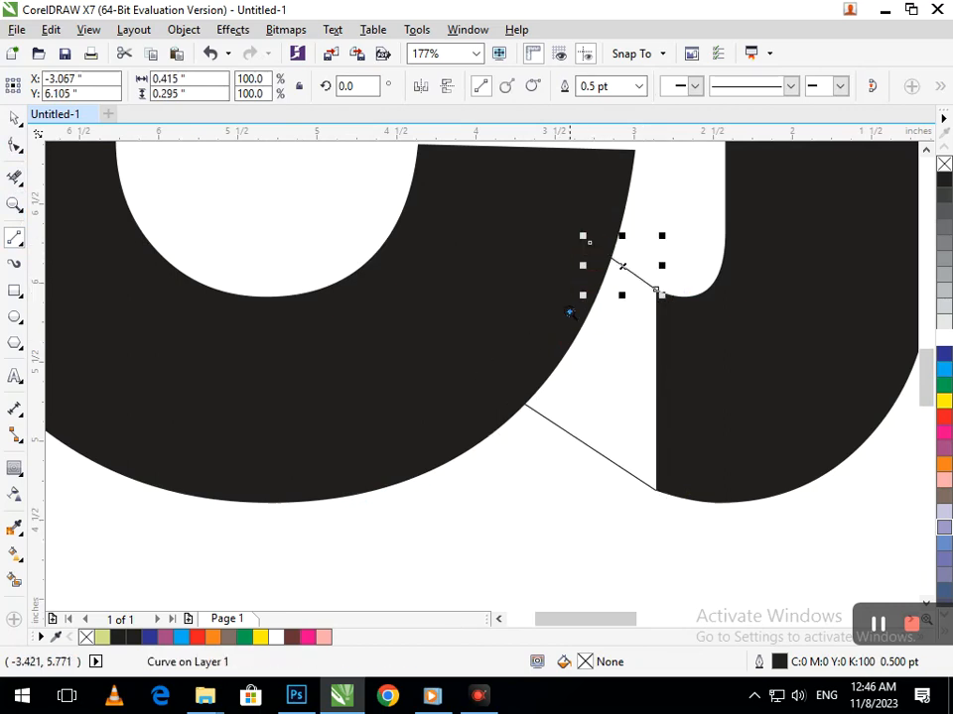
pyautogui.scroll(-2, 574, 336)
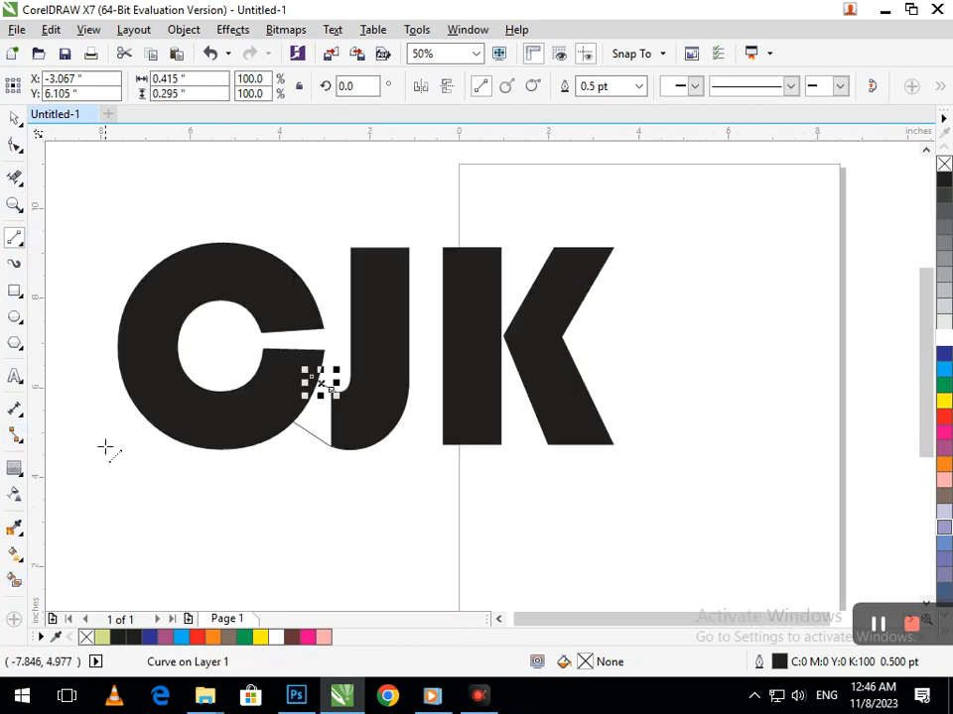
# Extend the upper connecting line's end node slightly into the J's hook so the gap is closed off.
pyautogui.click(316, 413)
pyautogui.click(15, 119)
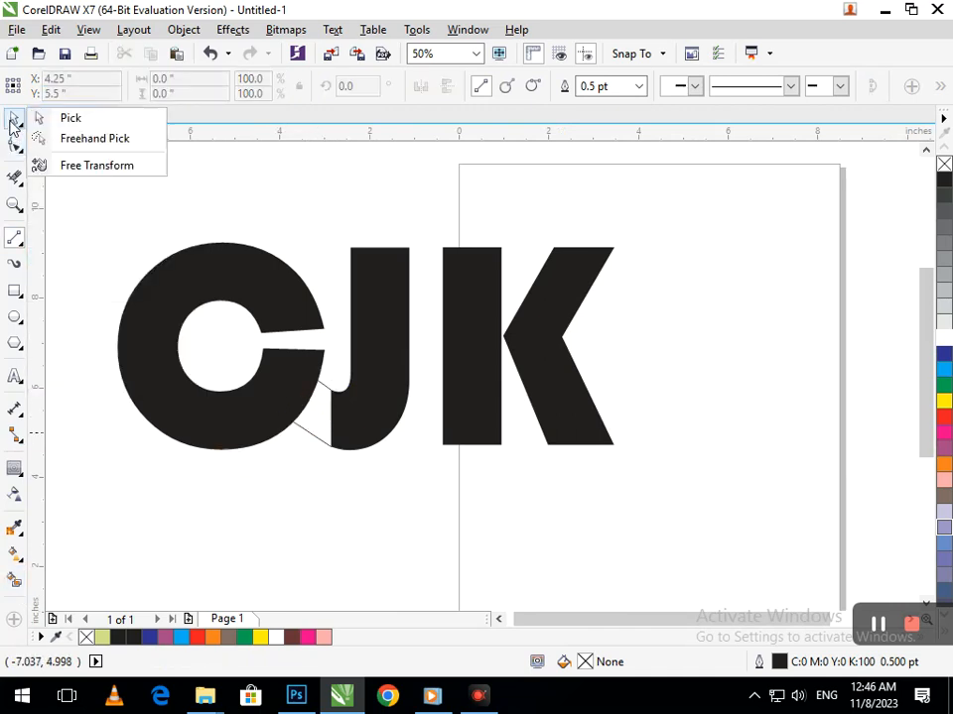
pyautogui.click(310, 531)
pyautogui.scroll(2, 272, 351)
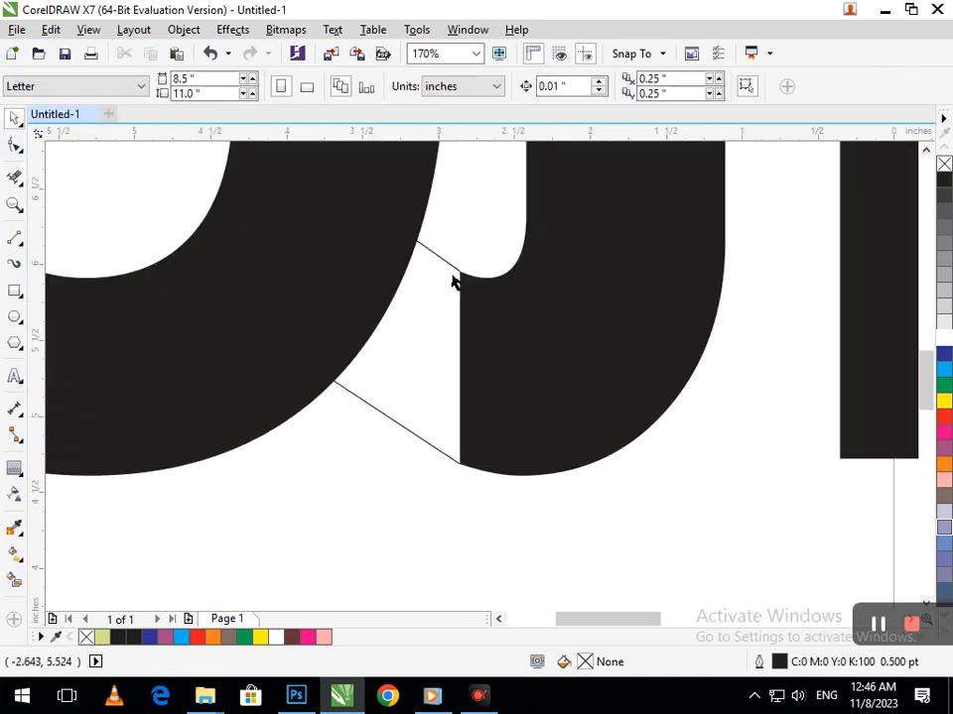
pyautogui.scroll(3, 452, 283)
pyautogui.click(14, 147)
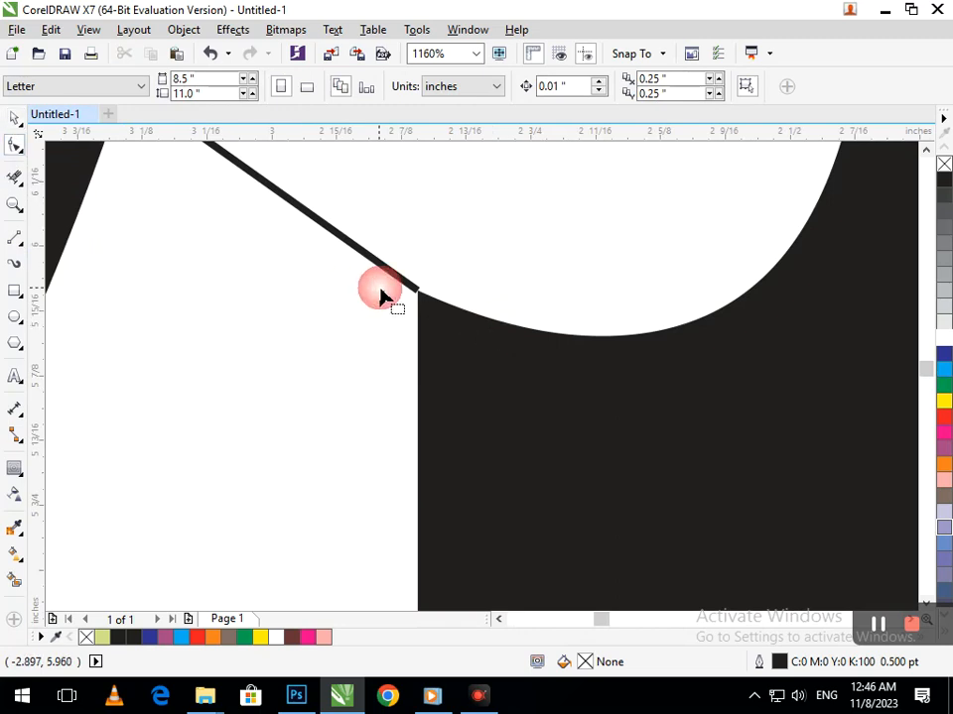
pyautogui.click(416, 295)
pyautogui.moveTo(420, 298); pyautogui.dragTo(441, 314)
pyautogui.scroll(-3, 207, 553)
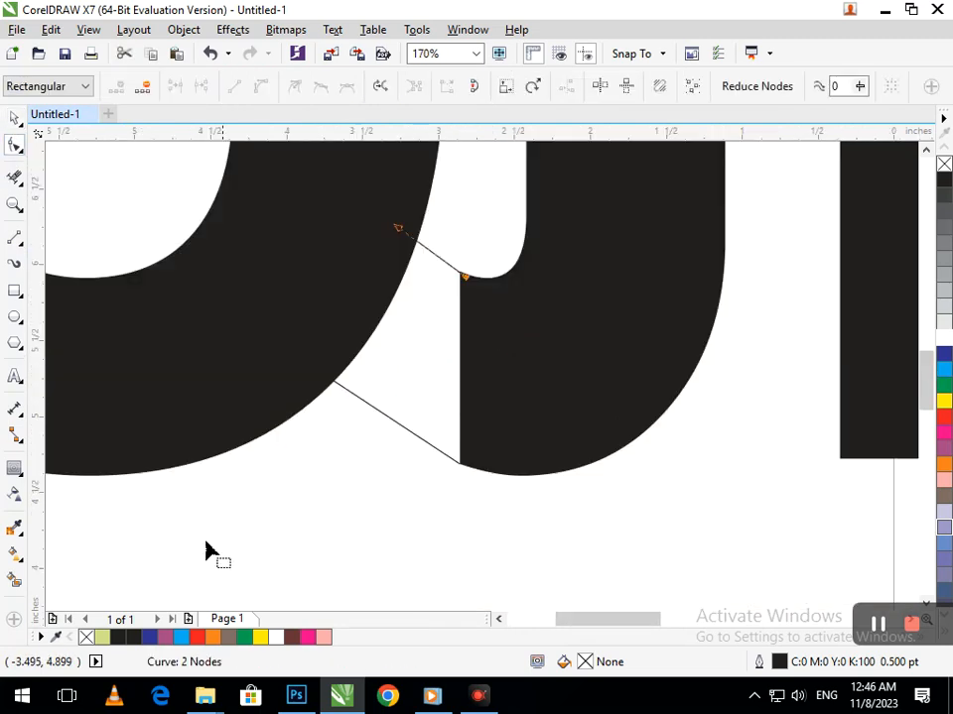
# Smart-fill the enclosed gap between the C and the J, and color the new bridge shape black.
pyautogui.click(15, 579)
pyautogui.click(445, 383)
pyautogui.scroll(-3, 468, 422)
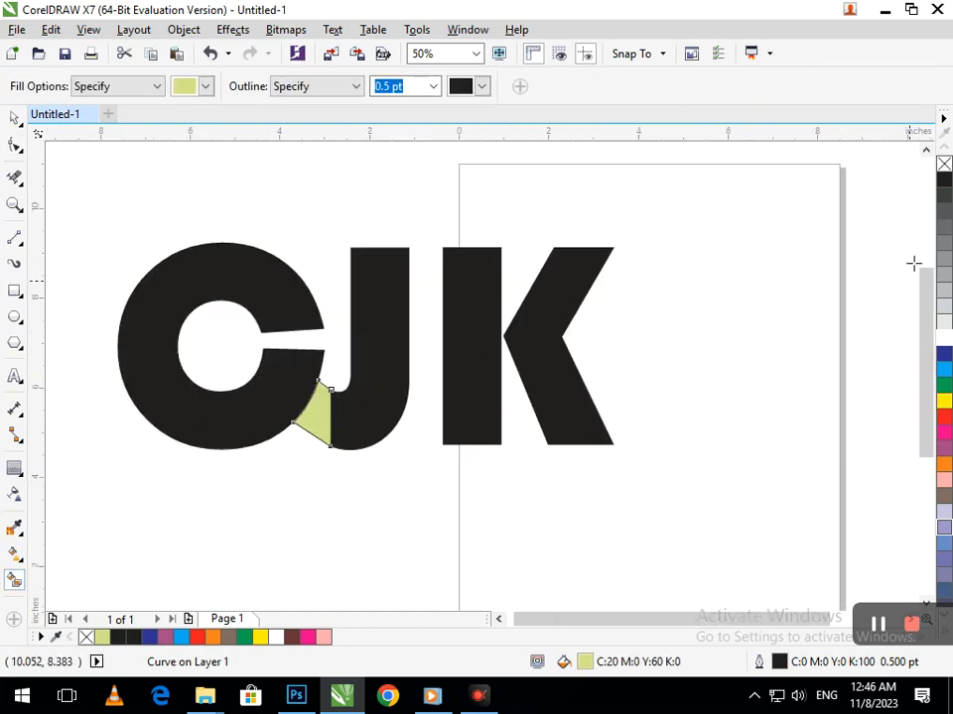
pyautogui.click(941, 178)
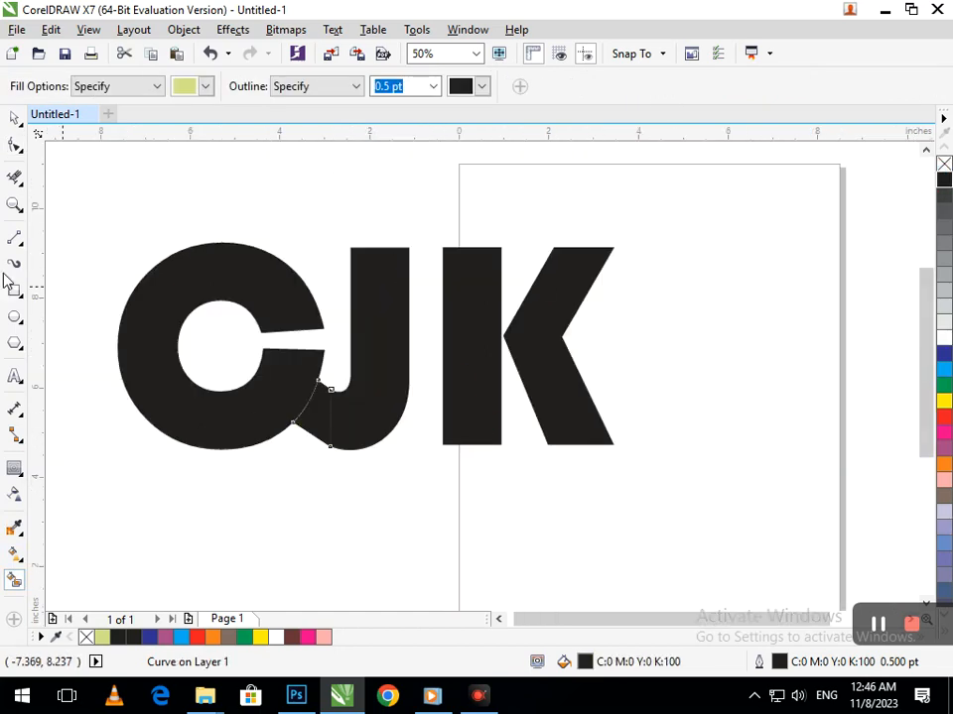
# Weld the black bridge shape to the letter C.
pyautogui.click(17, 120)
pyautogui.click(283, 513)
pyautogui.moveTo(324, 415); pyautogui.dragTo(291, 397)
pyautogui.keyDown('shift'); pyautogui.click(219, 295); pyautogui.keyUp('shift')
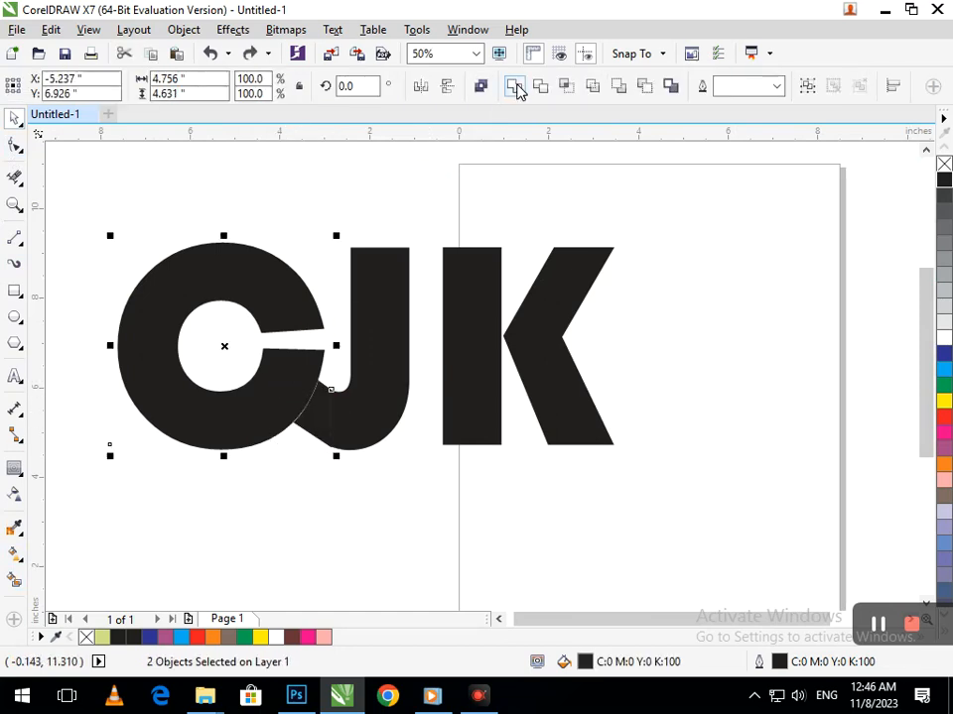
pyautogui.click(515, 88)
pyautogui.click(382, 493)
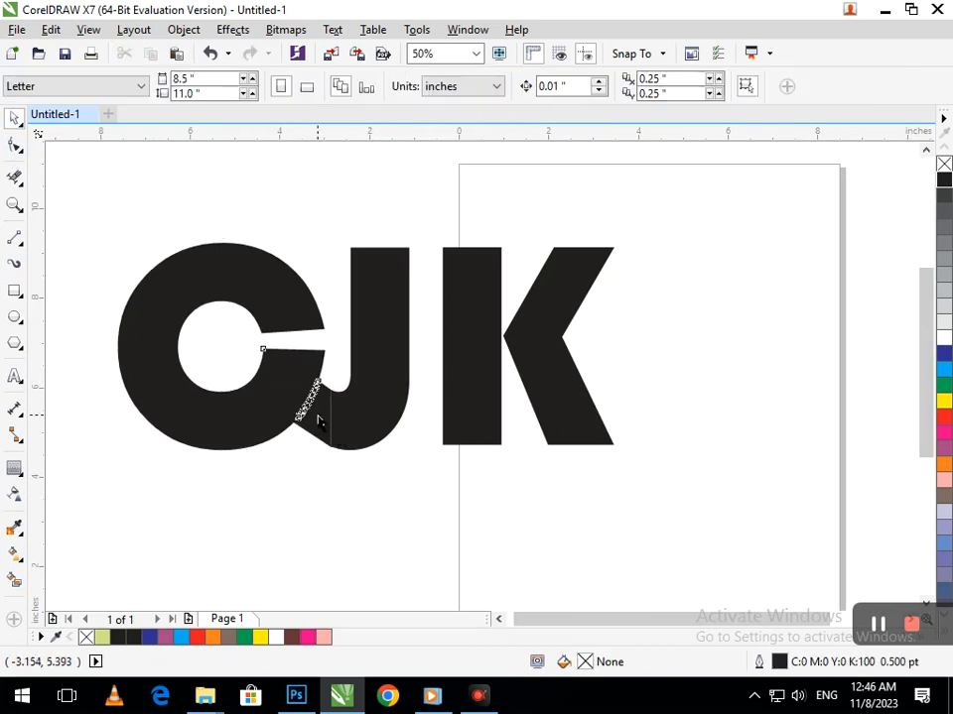
# Weld the C with its bridge to the letter J to form a single shape.
pyautogui.click(318, 416)
pyautogui.keyDown('shift'); pyautogui.click(371, 415); pyautogui.keyUp('shift')
pyautogui.click(515, 88)
pyautogui.click(486, 542)
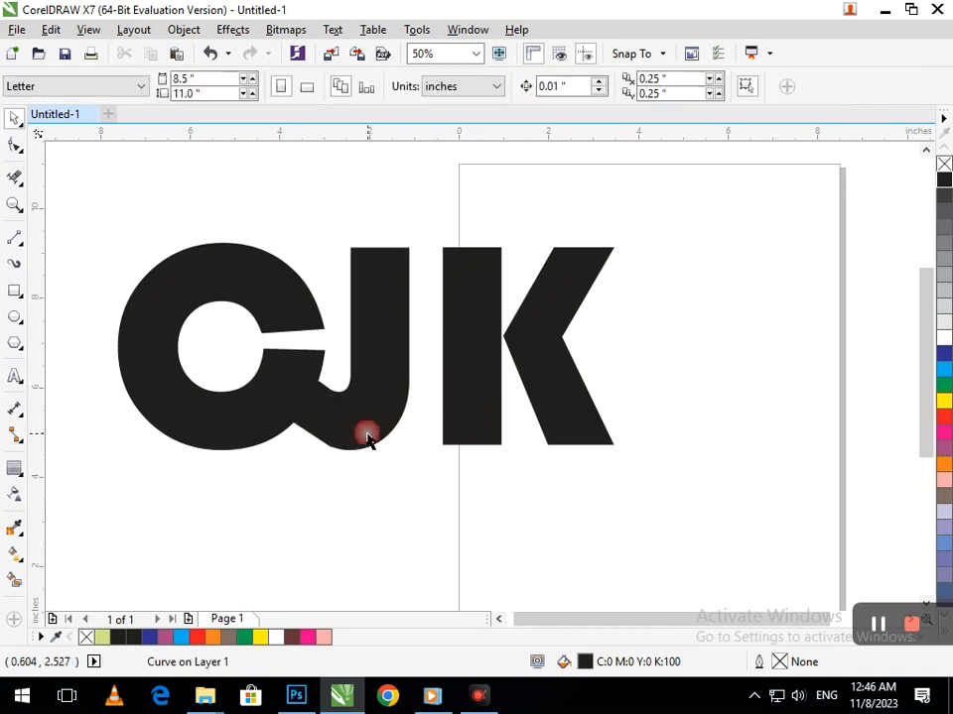
pyautogui.click(342, 511)
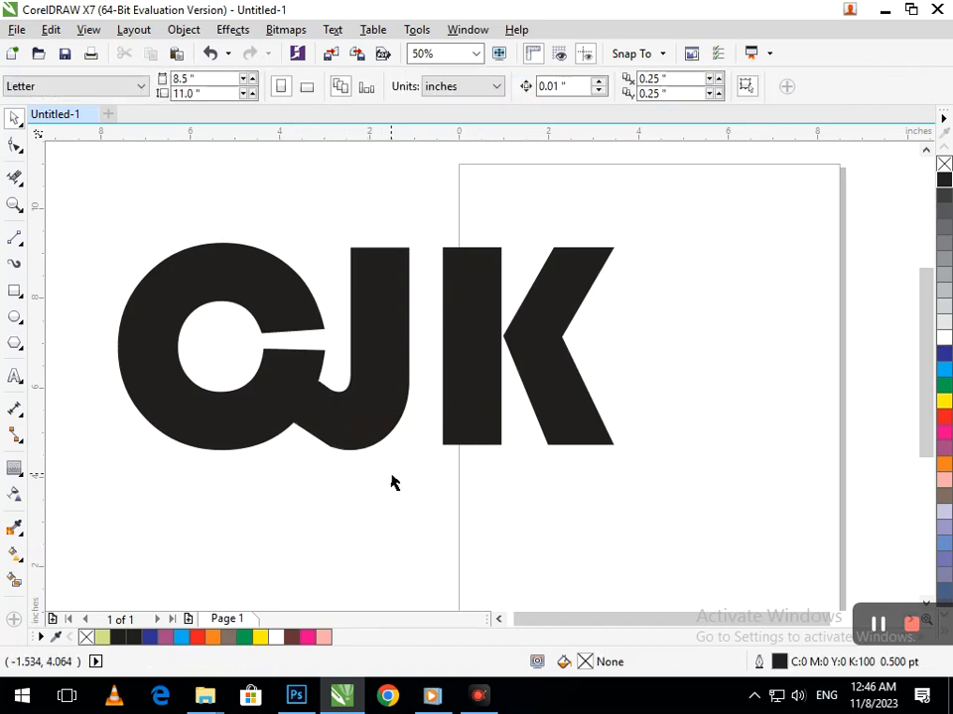
# Remove the K's fill, give it a black outline, and position it level with the joined CJ shape.
pyautogui.moveTo(461, 396); pyautogui.dragTo(457, 392)
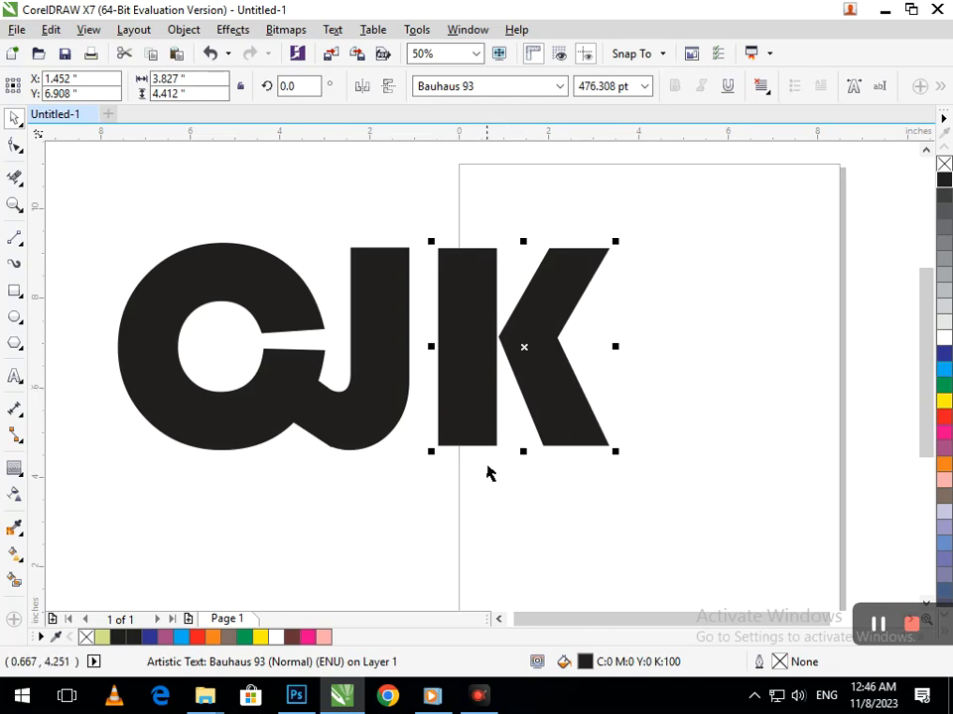
pyautogui.moveTo(563, 429); pyautogui.dragTo(568, 451)
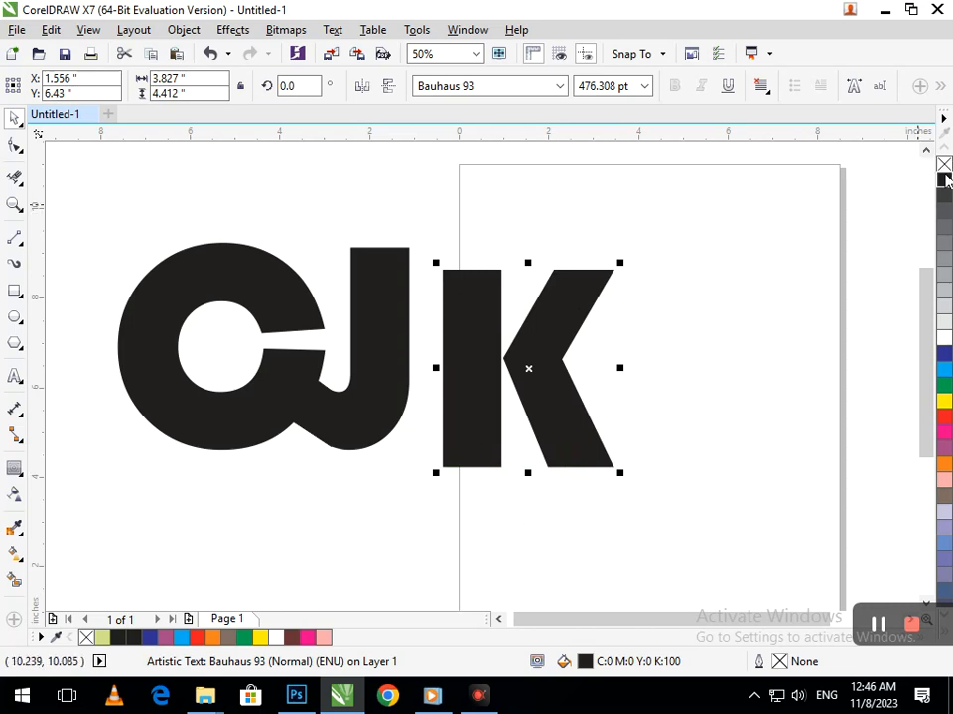
pyautogui.click(944, 165)
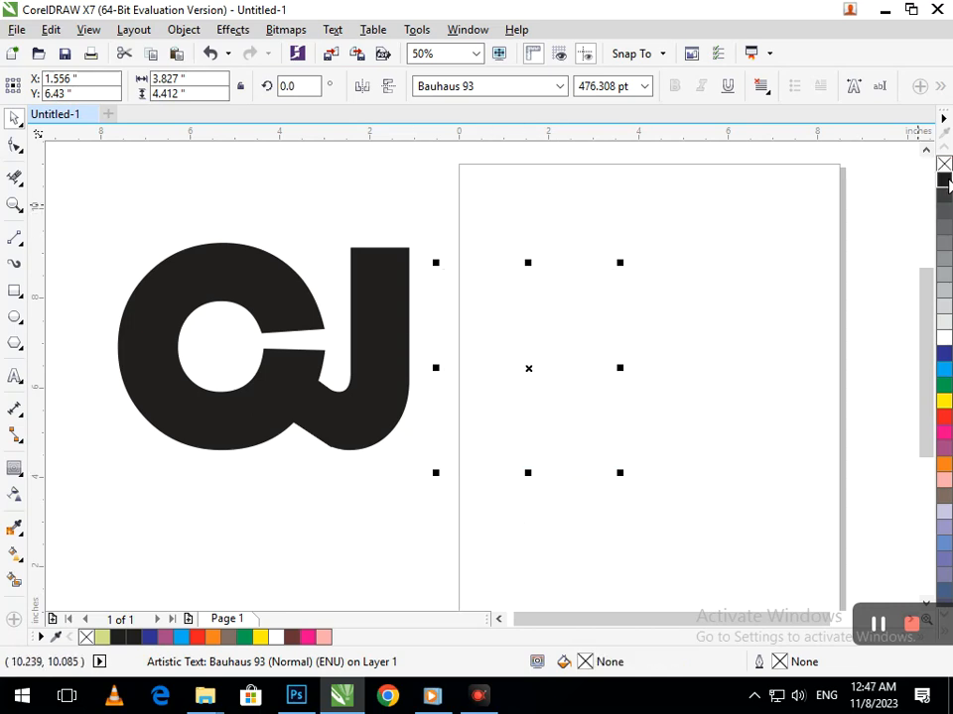
pyautogui.rightClick(944, 180)
pyautogui.moveTo(552, 393); pyautogui.dragTo(534, 381)
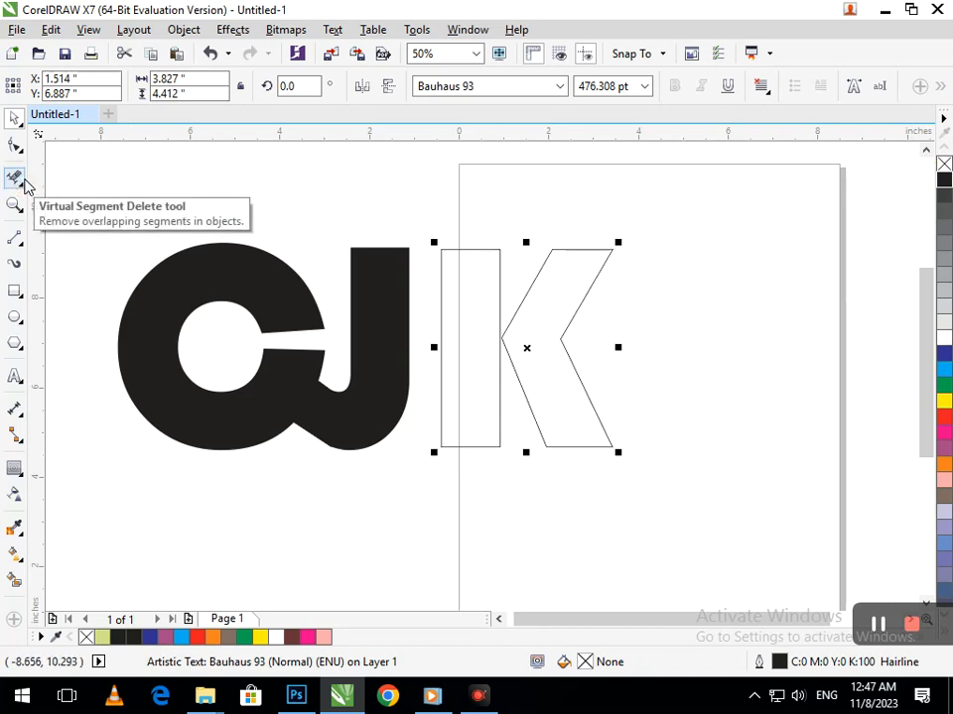
# Convert the K to curves and remove its vertical bar with the Virtual Segment Delete tool, leaving only the angled part.
pyautogui.hotkey('ctrl', 'q')
pyautogui.click(24, 185)
pyautogui.moveTo(493, 302); pyautogui.dragTo(451, 631)
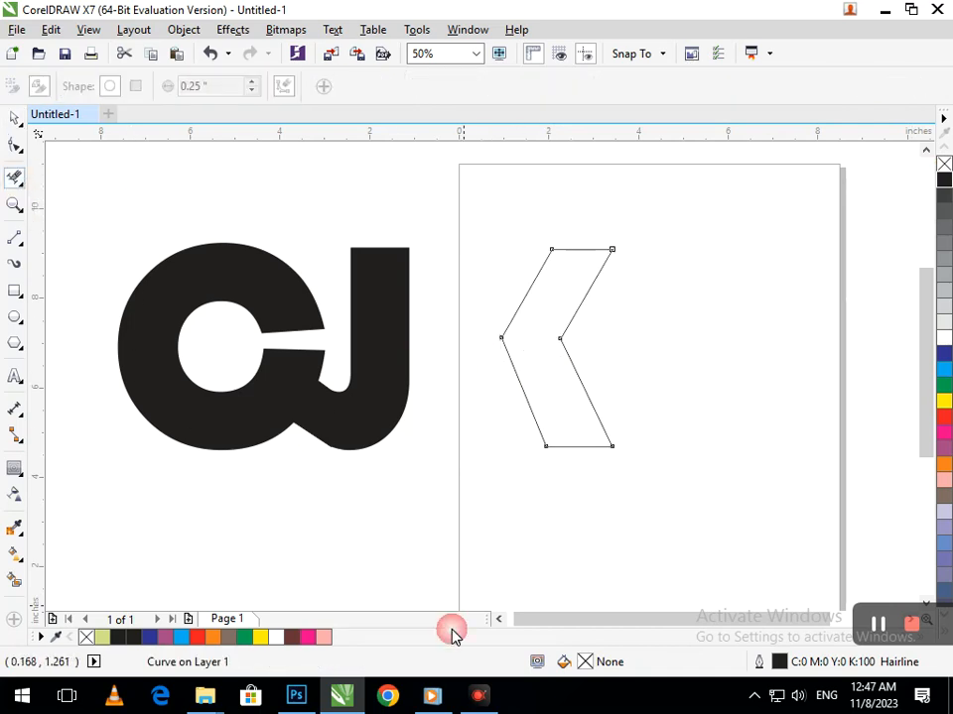
pyautogui.click(15, 119)
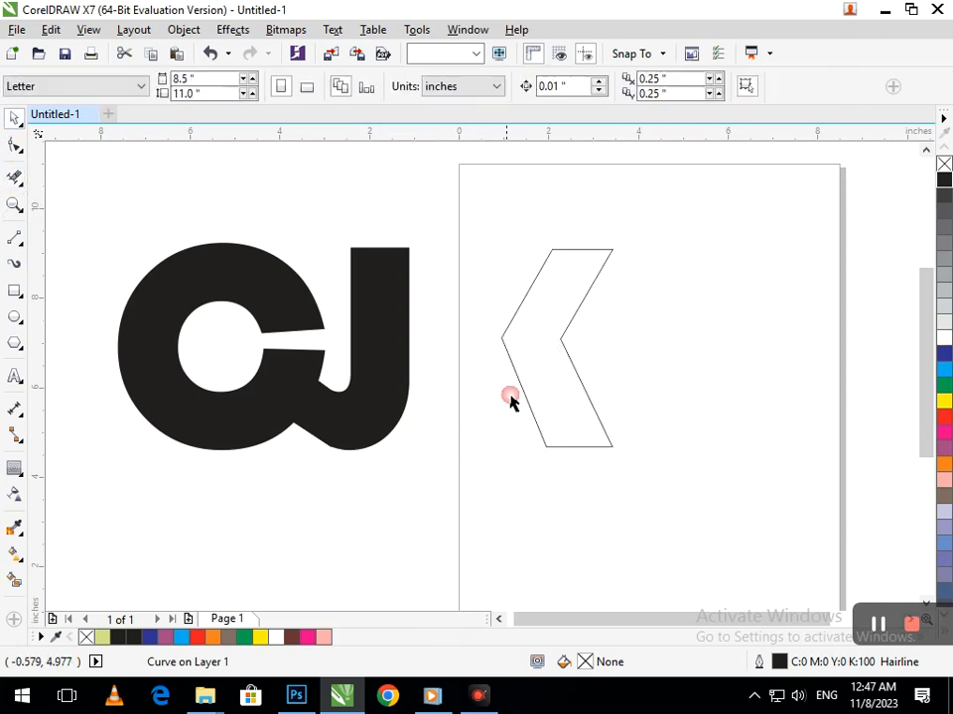
pyautogui.click(446, 443)
# Move the K's angled part against the J's outer edge and nudge it so the tip slightly overlaps the J.
pyautogui.moveTo(502, 340); pyautogui.dragTo(407, 337)
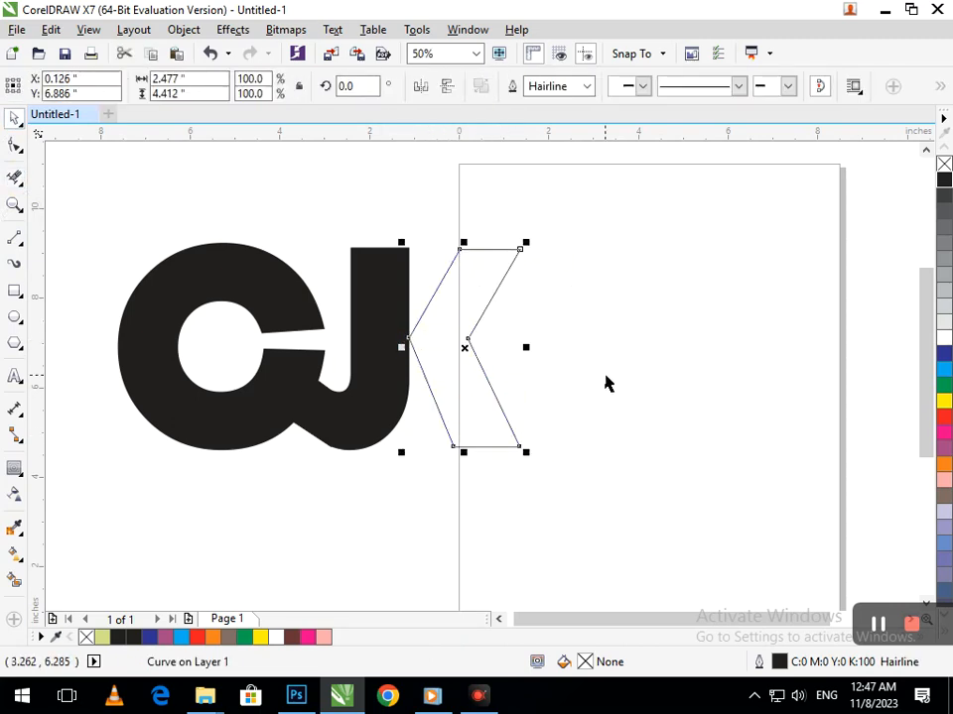
pyautogui.click(607, 383)
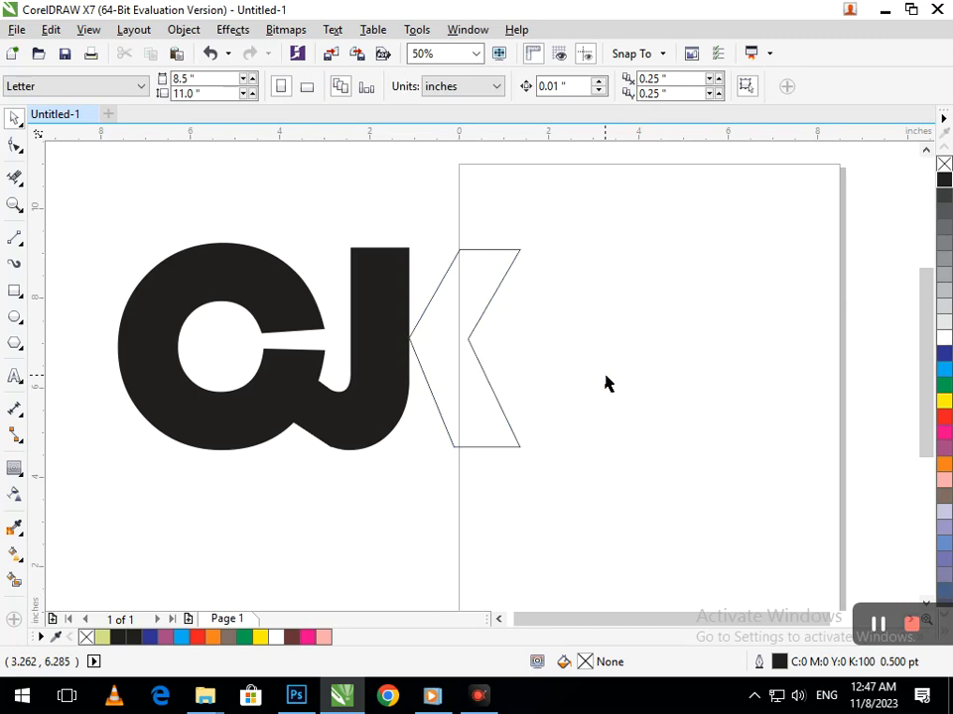
pyautogui.click(460, 385)
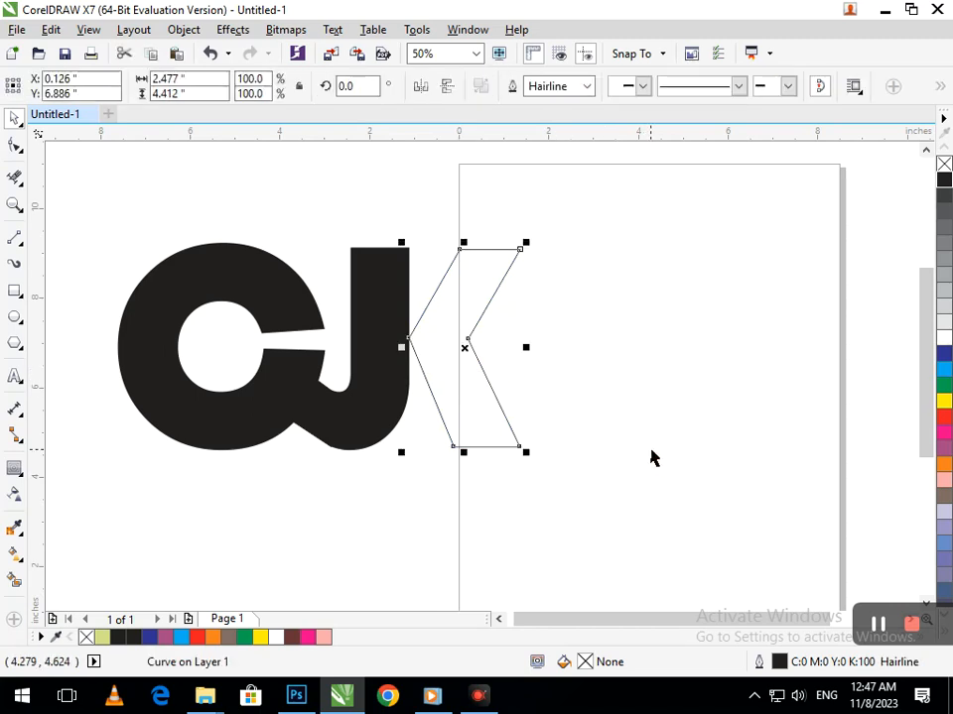
pyautogui.press('Left')
pyautogui.press('Left')
pyautogui.press('Left')
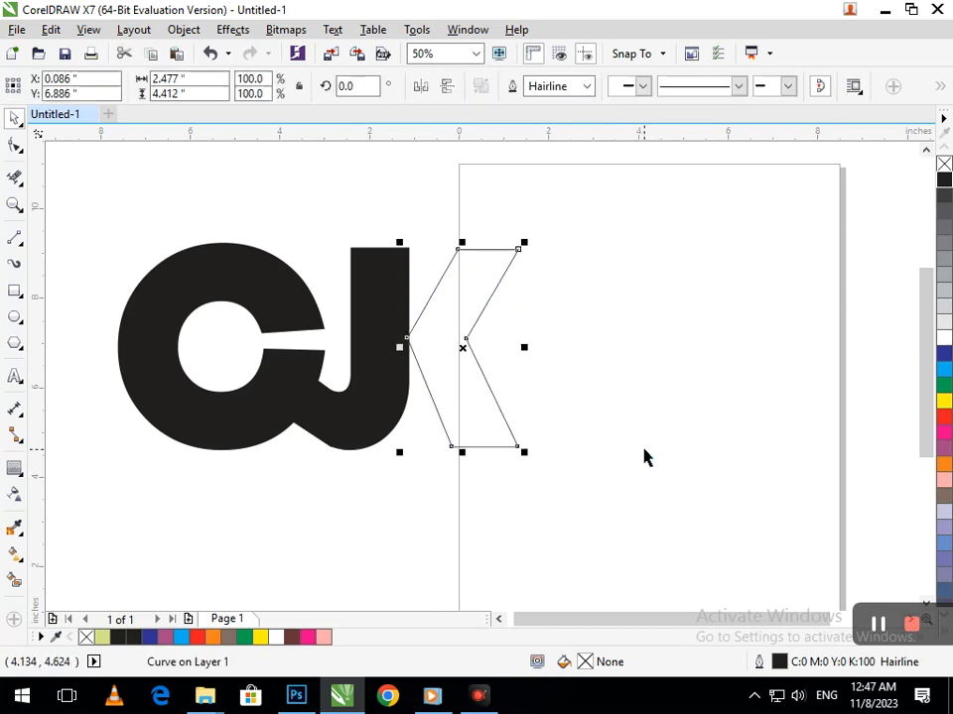
# Smart-fill the K's angled part and the joined CJ shape, coloring them dark blue and cyan respectively.
pyautogui.click(491, 443)
pyautogui.click(15, 580)
pyautogui.click(448, 409)
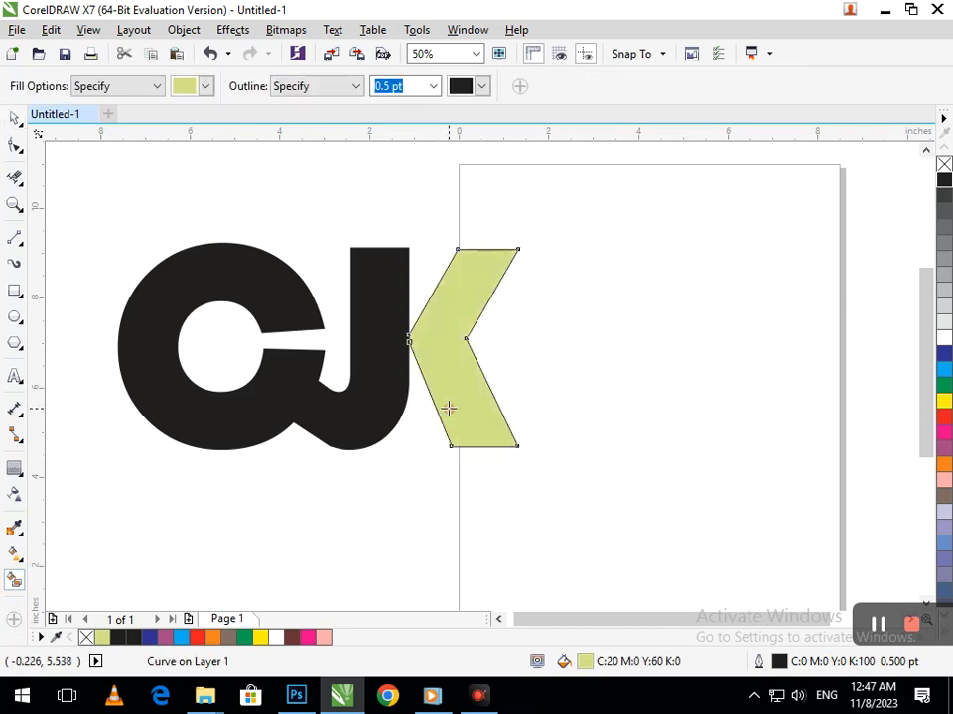
pyautogui.click(940, 354)
pyautogui.click(387, 404)
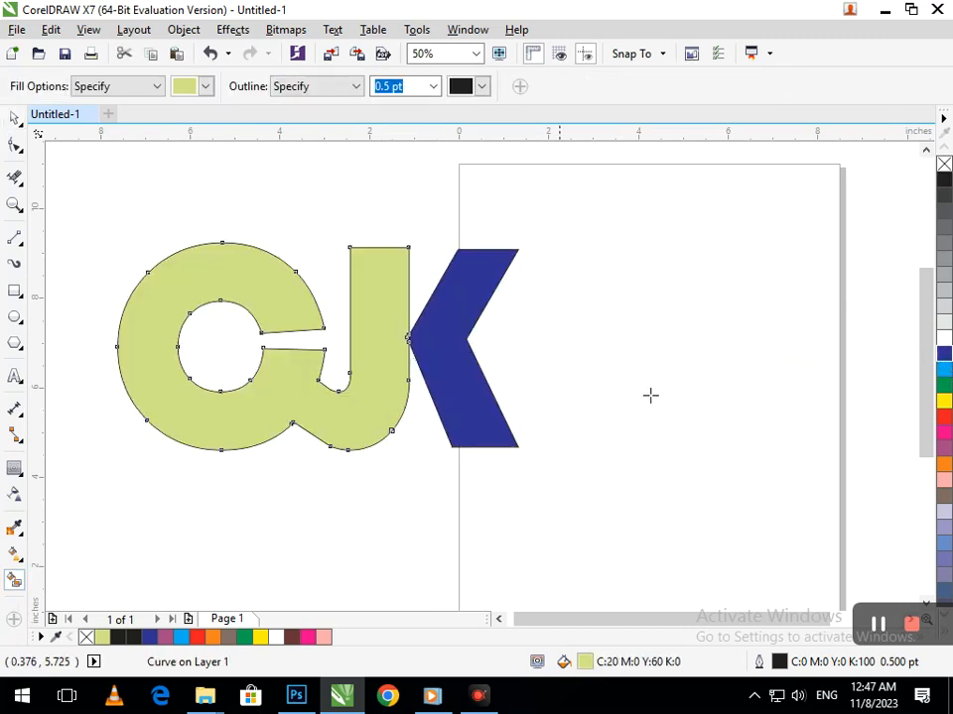
pyautogui.click(943, 371)
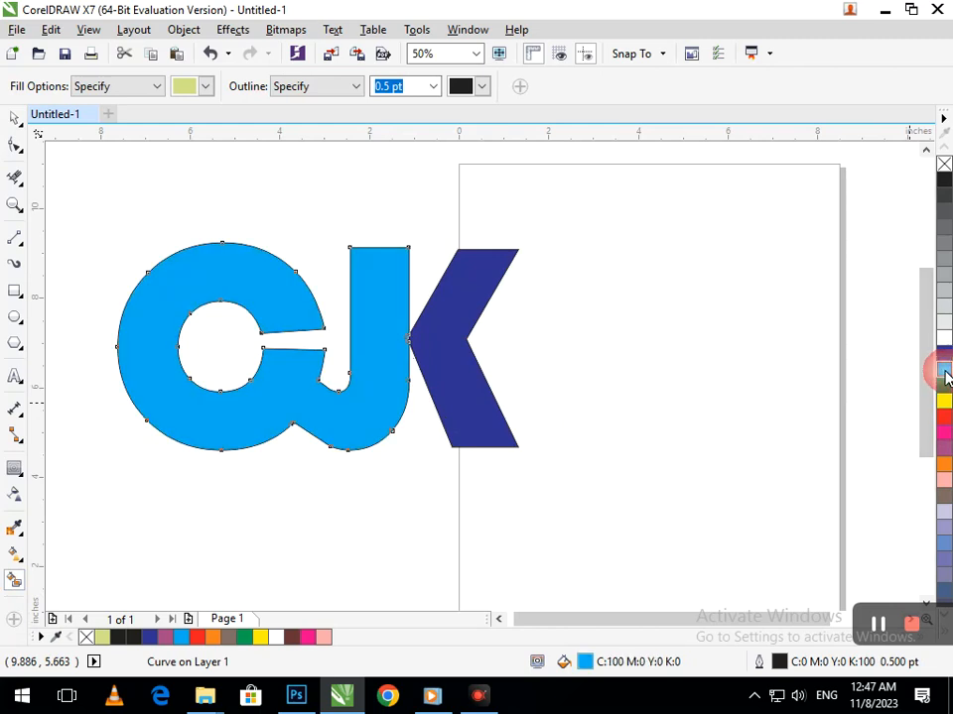
pyautogui.click(15, 238)
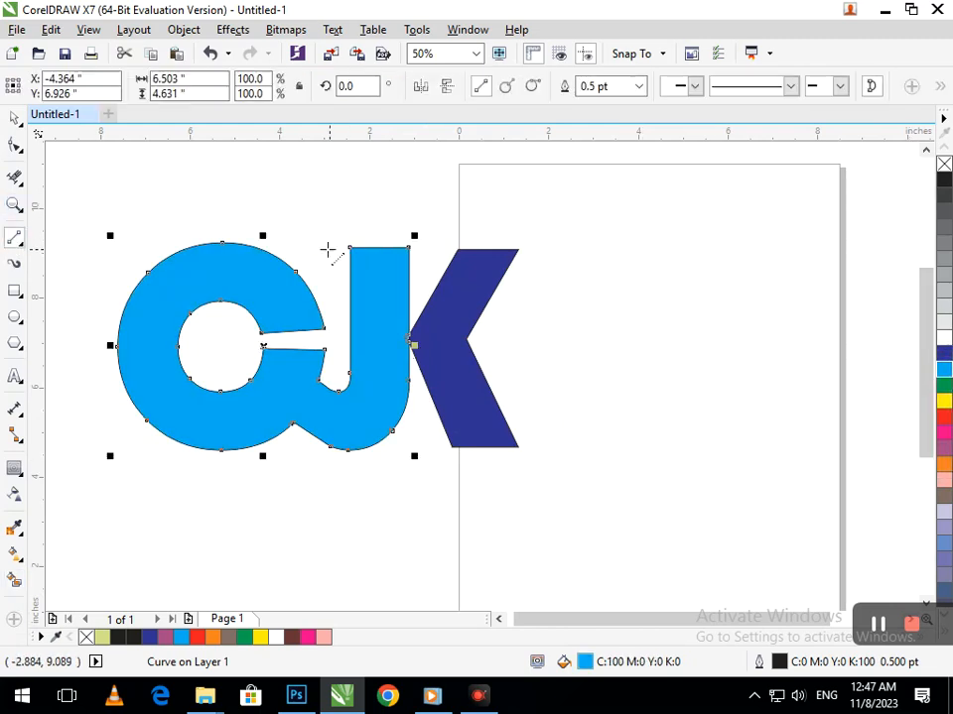
pyautogui.click(314, 248)
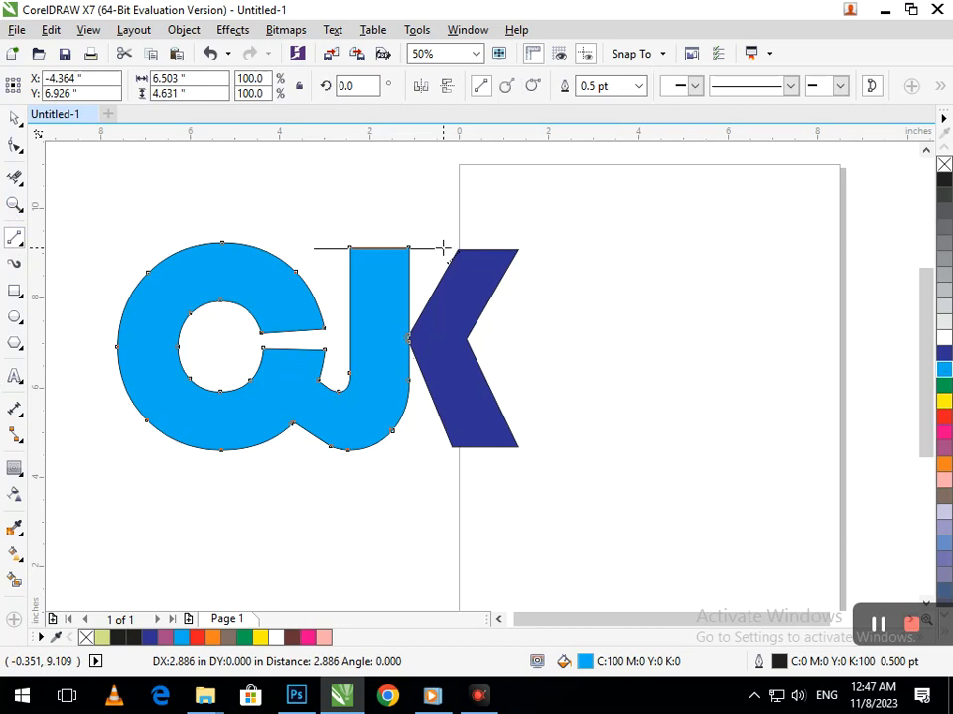
pyautogui.click(443, 247)
pyautogui.press('Delete')
pyautogui.click(285, 270)
# Draw a rectangle about 2.68 by 0.56 inches across the J's upper end, with cyan fill and outline.
pyautogui.press('F6')
pyautogui.moveTo(311, 238)
pyautogui.mouseDown()
pyautogui.moveTo(423, 249)
pyautogui.moveTo(431, 263)
pyautogui.mouseUp()
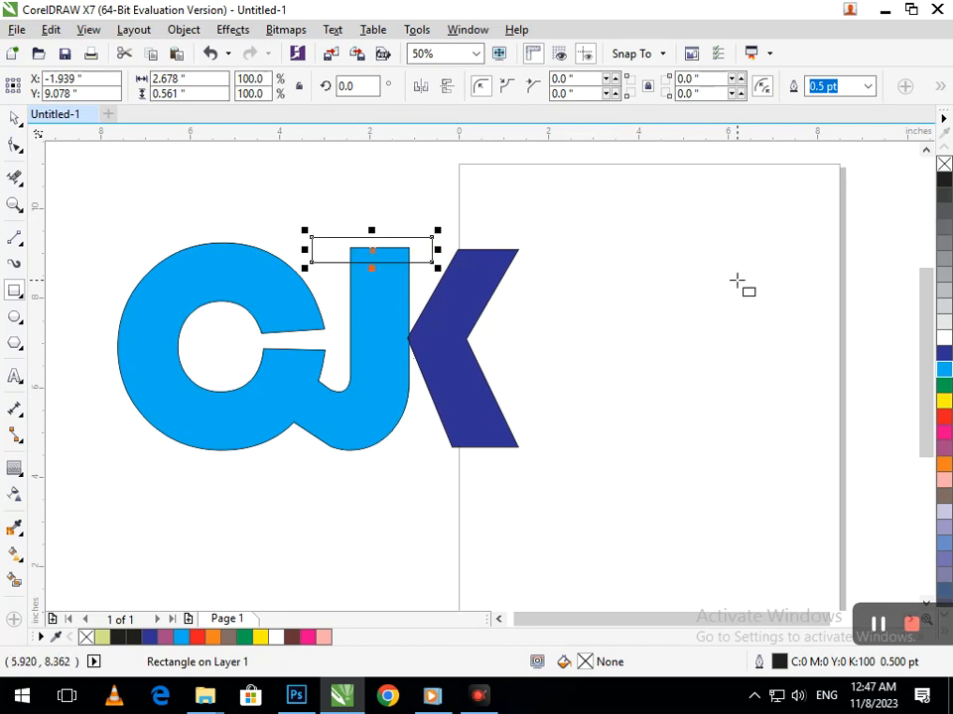
pyautogui.click(946, 373)
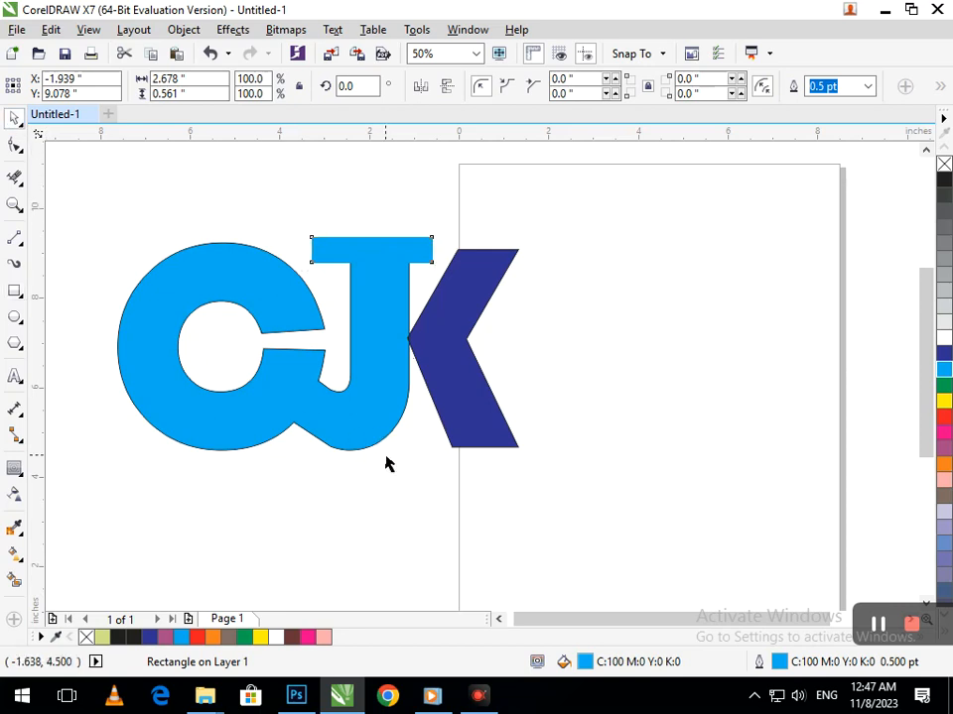
pyautogui.click(545, 400)
# Shift the filled K's angled part right, off its empty outline copy, and delete that leftover outline.
pyautogui.scroll(-3, 298, 317)
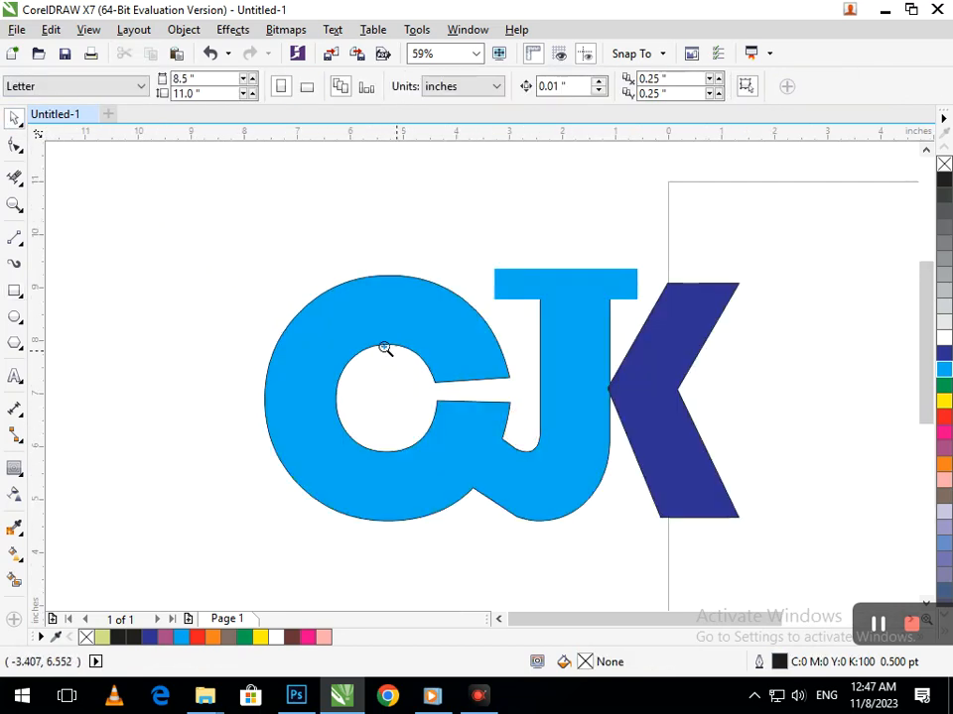
pyautogui.press('F2')
pyautogui.rightClick(489, 404)
pyautogui.press('F2')
pyautogui.moveTo(195, 253); pyautogui.dragTo(525, 434)
pyautogui.click(573, 374)
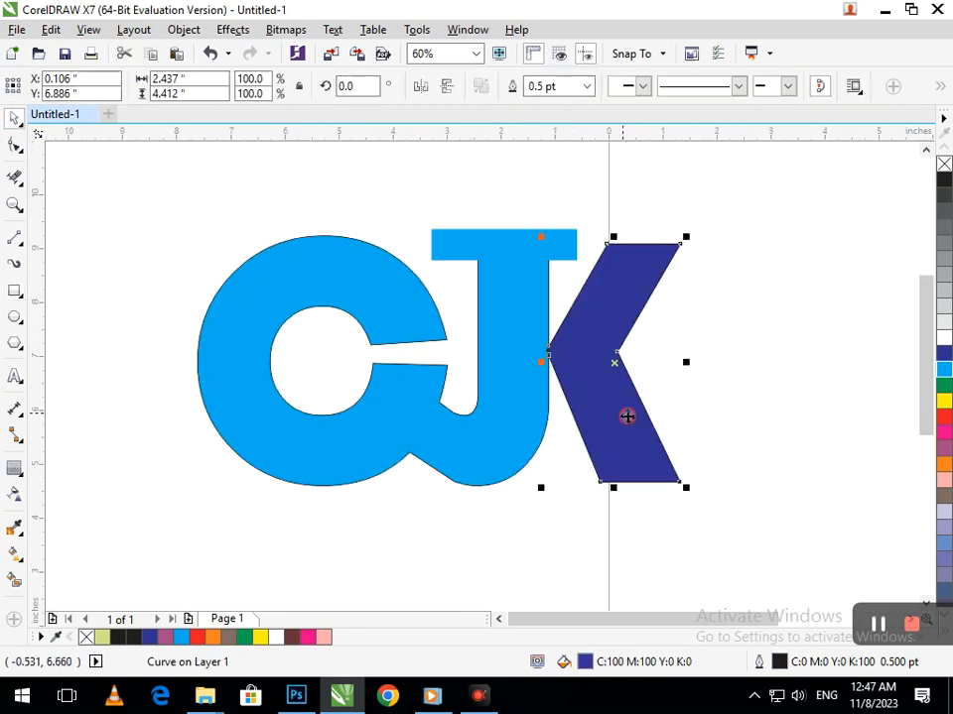
pyautogui.press('Right')
pyautogui.press('Right')
pyautogui.press('Right')
pyautogui.press('Right')
pyautogui.press('Right')
pyautogui.press('Left')
pyautogui.press('Right')
pyautogui.press('Right')
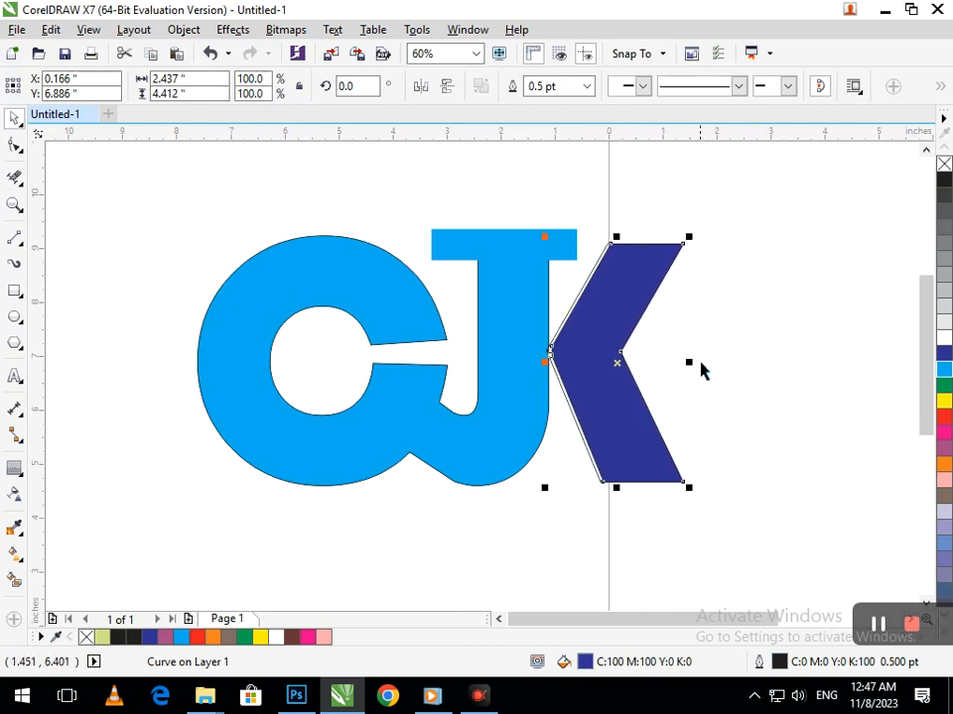
pyautogui.click(700, 372)
pyautogui.moveTo(614, 400)
pyautogui.mouseDown()
pyautogui.moveTo(608, 393)
pyautogui.moveTo(621, 395)
pyautogui.mouseUp()
pyautogui.click(577, 412)
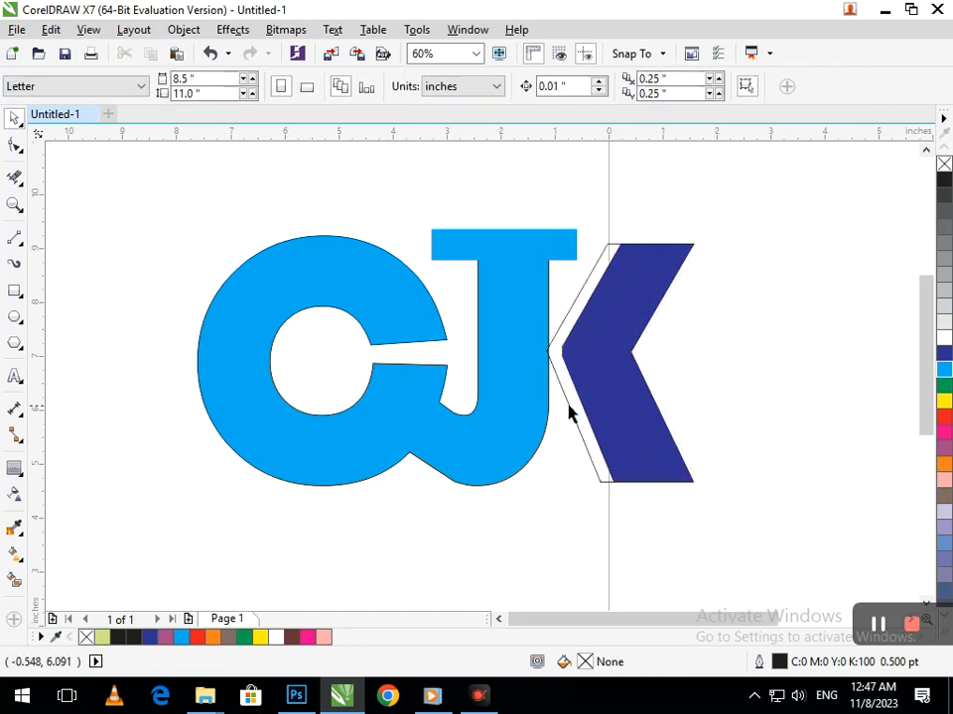
# Trim the overlapping K tip out of the J's outer edge and shift the K about 0.12 inches right, leaving a narrow gap.
pyautogui.moveTo(601, 386); pyautogui.dragTo(574, 378)
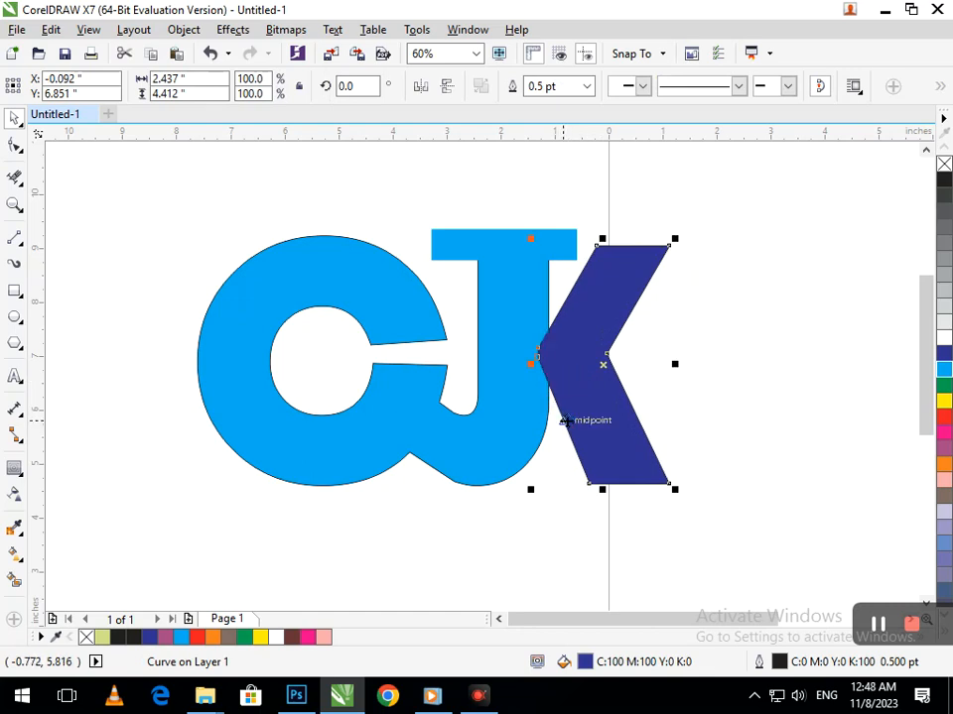
pyautogui.keyDown('shift'); pyautogui.click(506, 413); pyautogui.keyUp('shift')
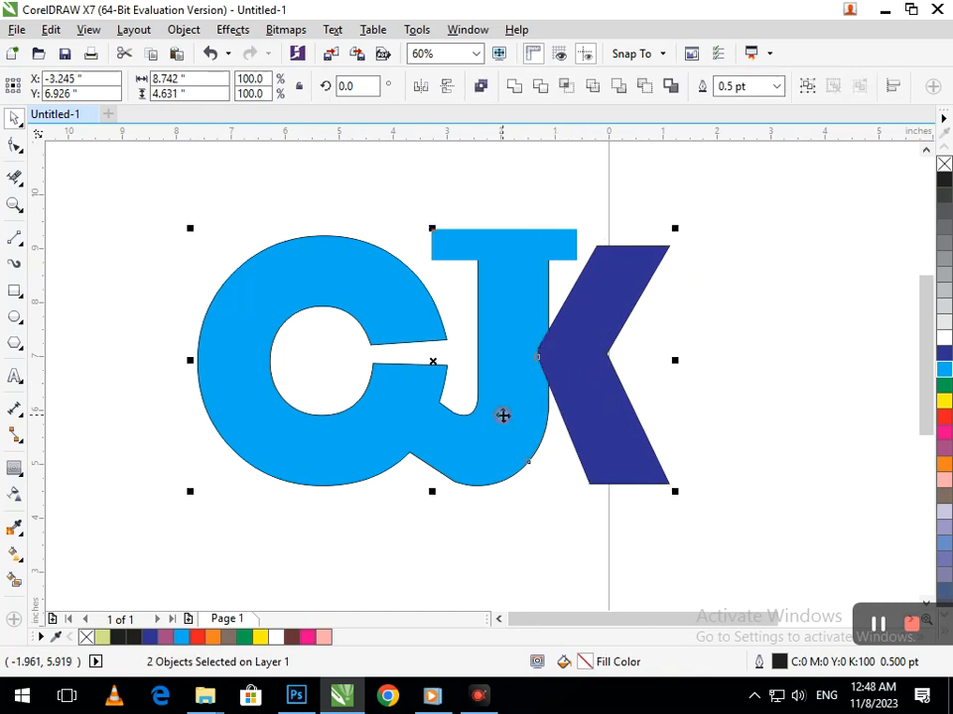
pyautogui.click(748, 297)
pyautogui.moveTo(600, 406)
pyautogui.mouseDown()
pyautogui.moveTo(606, 398)
pyautogui.moveTo(607, 408)
pyautogui.mouseUp()
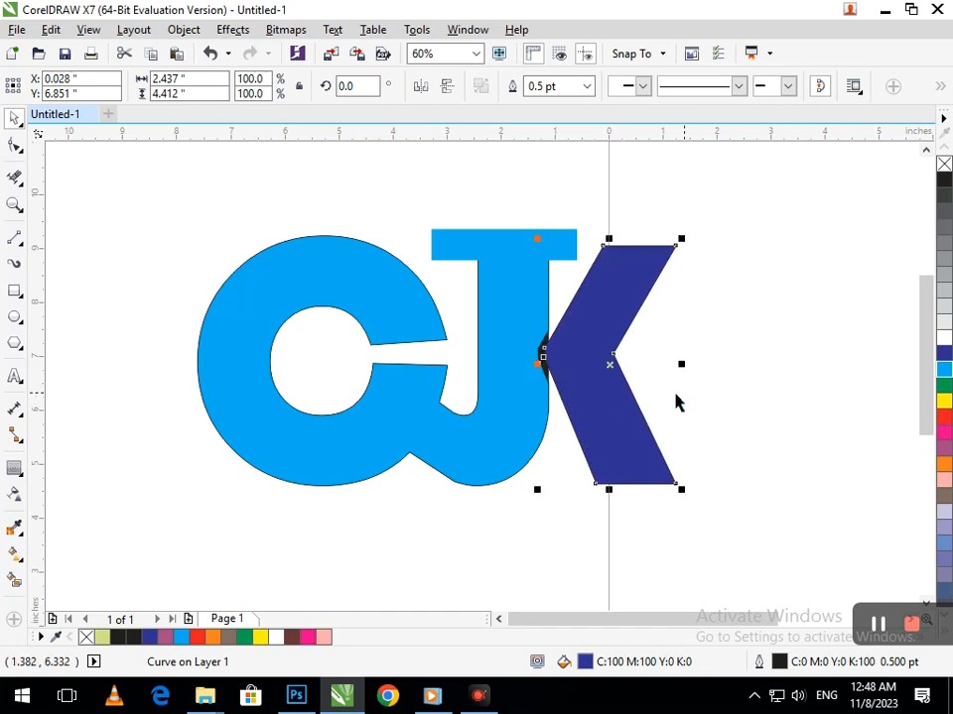
# Delete the black leftover piece in the gap between the J and the K's tip.
pyautogui.click(564, 488)
pyautogui.press('F2')
pyautogui.moveTo(480, 317); pyautogui.dragTo(604, 429)
pyautogui.moveTo(487, 347); pyautogui.dragTo(514, 407)
pyautogui.press('Delete')
pyautogui.press('F3')
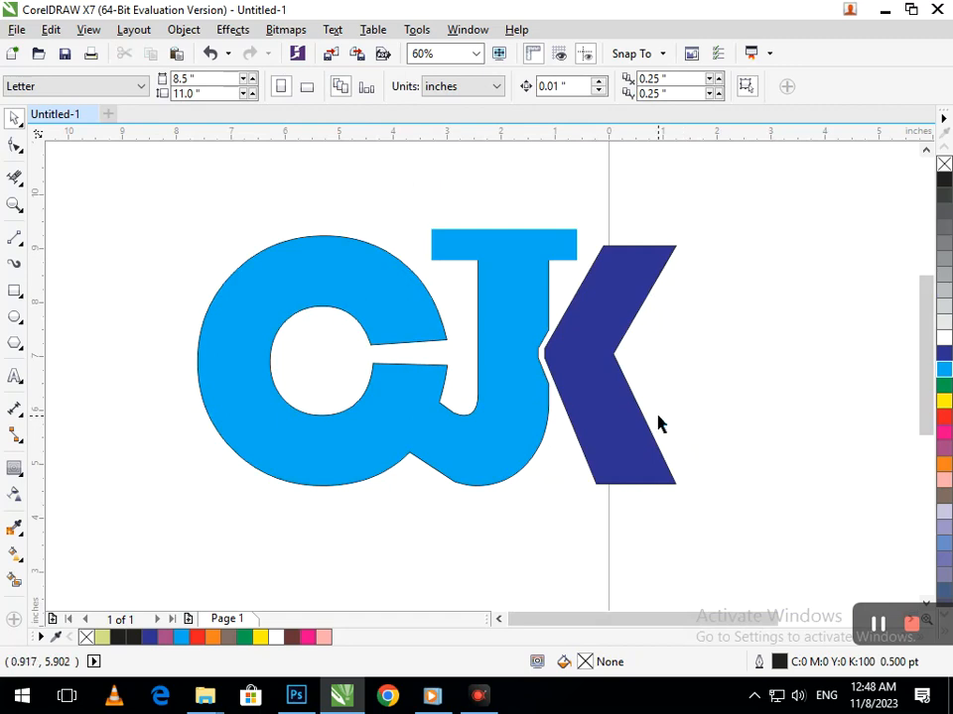
# Shorten the cyan bar on top of the J from its left end to a width of about 2.43 inches.
pyautogui.press('F3')
pyautogui.press('F2')
pyautogui.moveTo(192, 244); pyautogui.dragTo(390, 405)
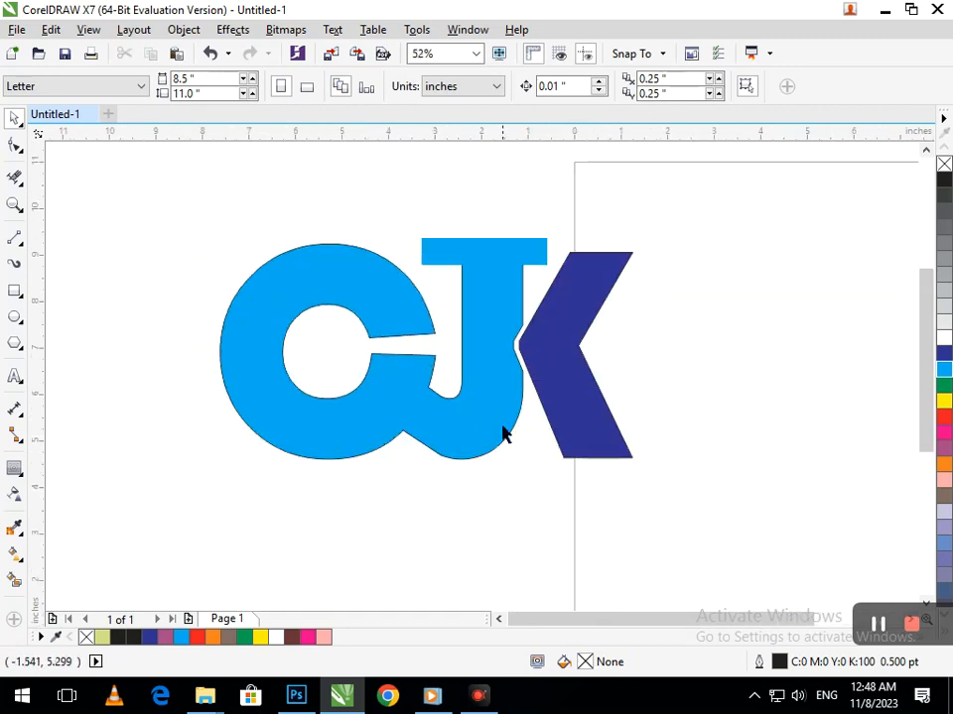
pyautogui.click(503, 433)
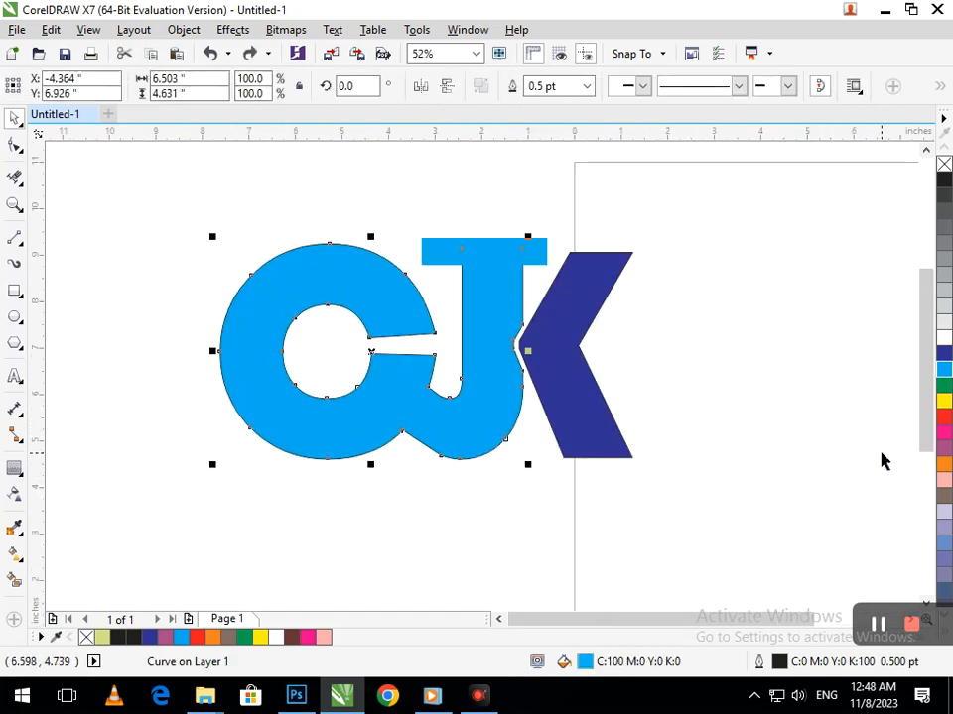
pyautogui.click(451, 260)
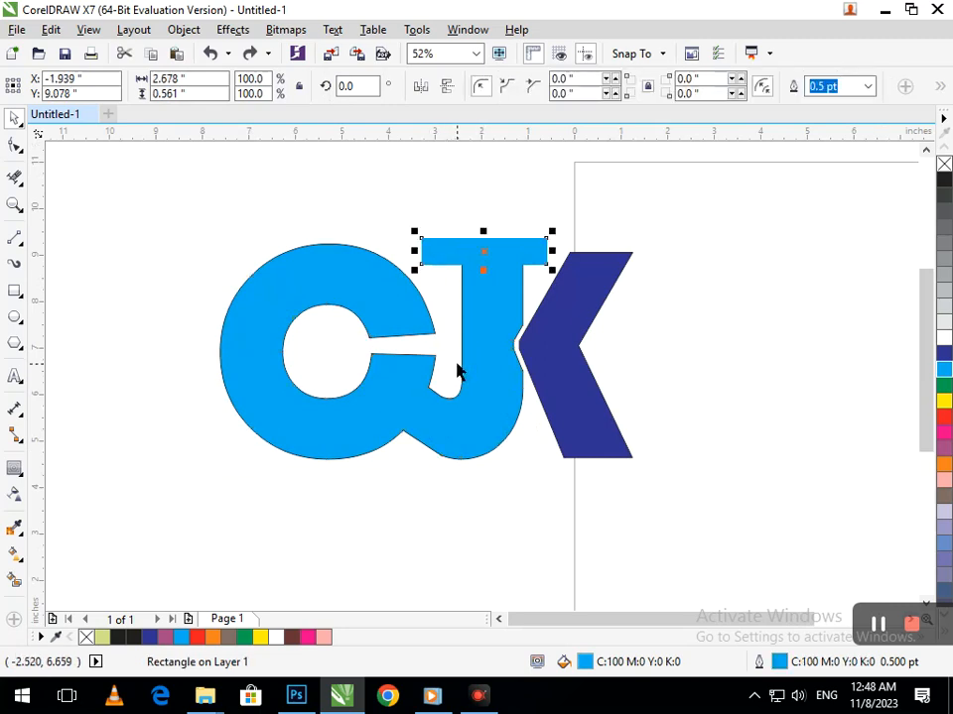
pyautogui.moveTo(593, 317); pyautogui.dragTo(594, 318)
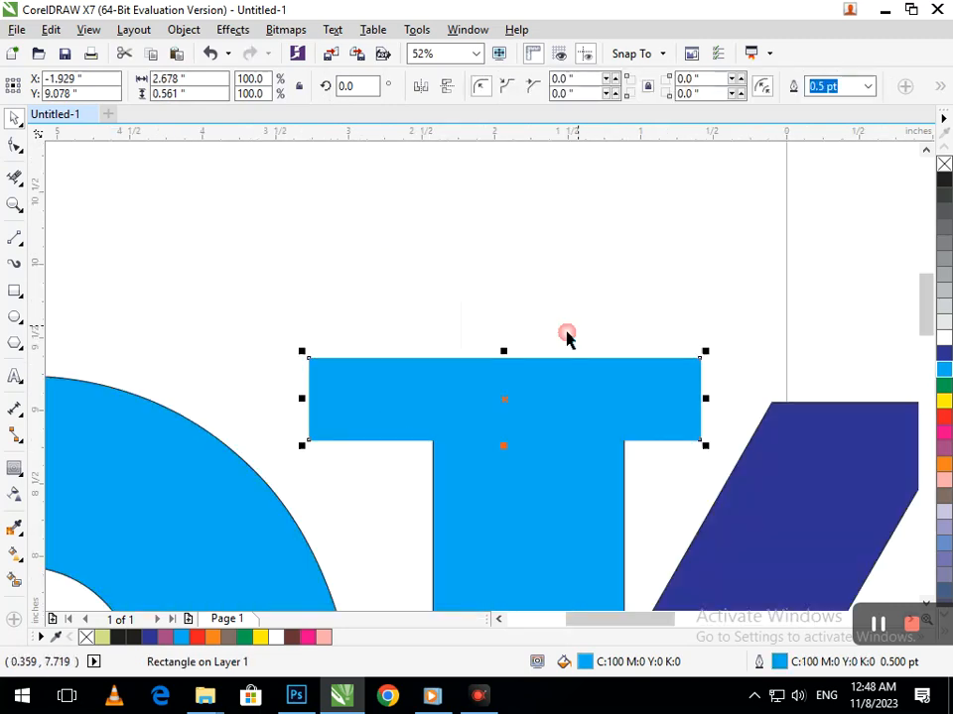
pyautogui.moveTo(301, 398); pyautogui.dragTo(345, 411)
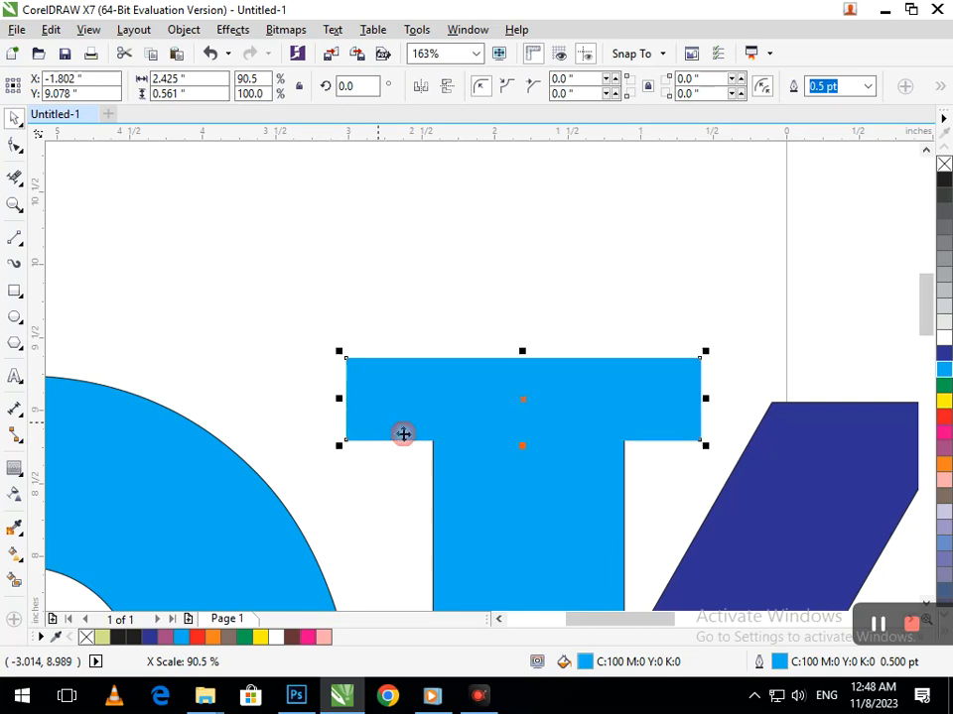
pyautogui.press('F3')
# Fill the joined CJ shape and the bar on top of the J with green.
pyautogui.keyDown('shift'); pyautogui.click(481, 434); pyautogui.keyUp('shift')
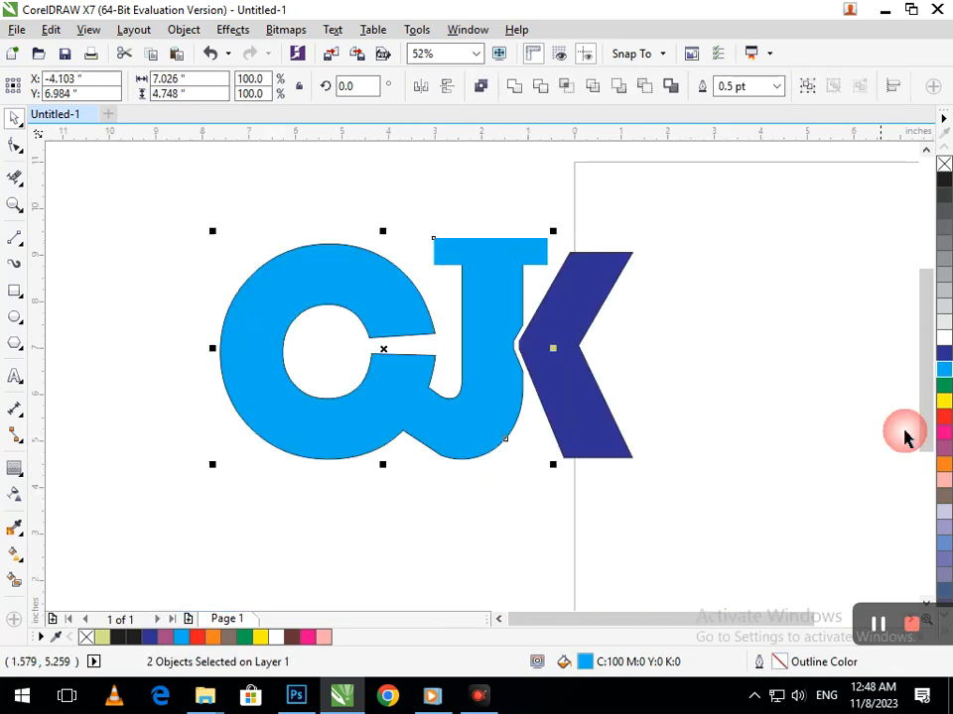
pyautogui.click(944, 385)
pyautogui.click(643, 397)
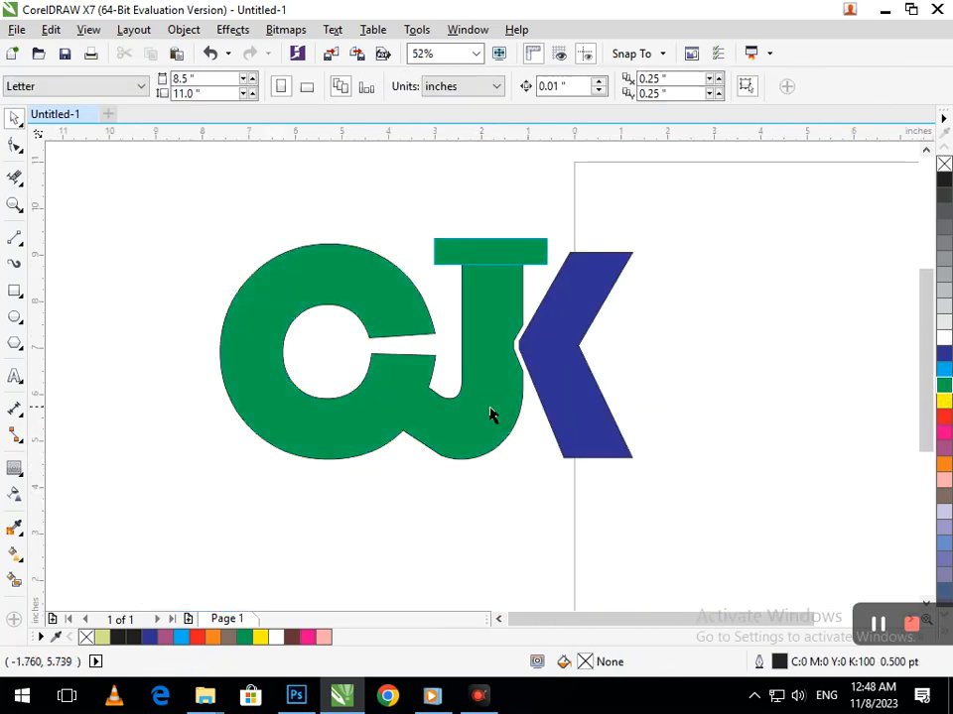
# Weld the J's top bar and the joined CJ shape into a single object.
pyautogui.press('F3')
pyautogui.click(569, 427)
pyautogui.press('F2')
pyautogui.moveTo(157, 239); pyautogui.dragTo(494, 400)
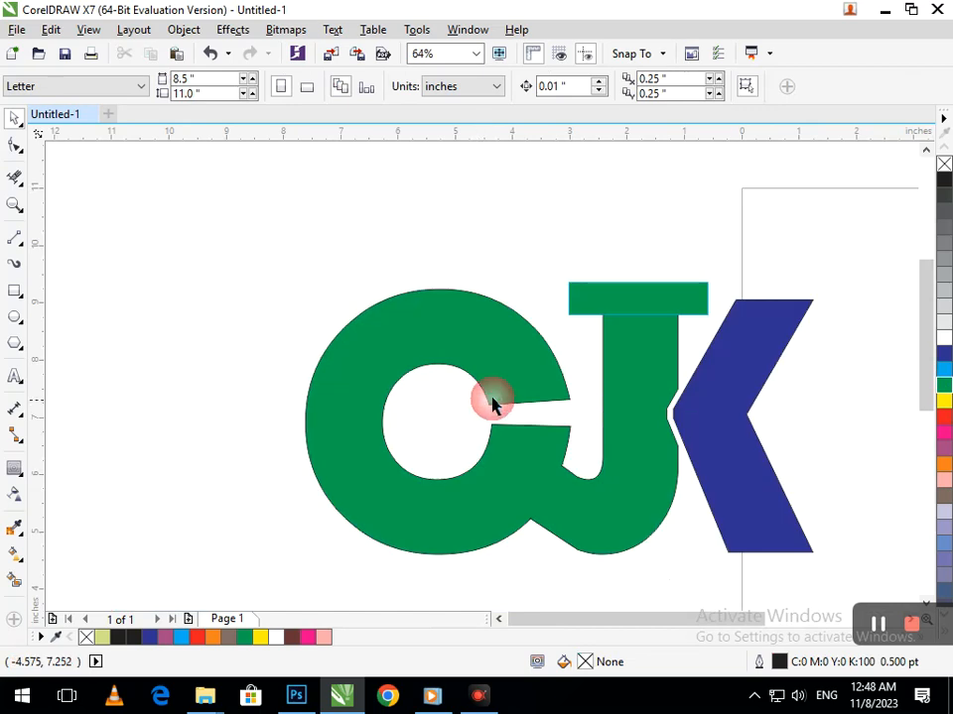
pyautogui.click(640, 352)
pyautogui.press('Escape')
pyautogui.click(638, 295)
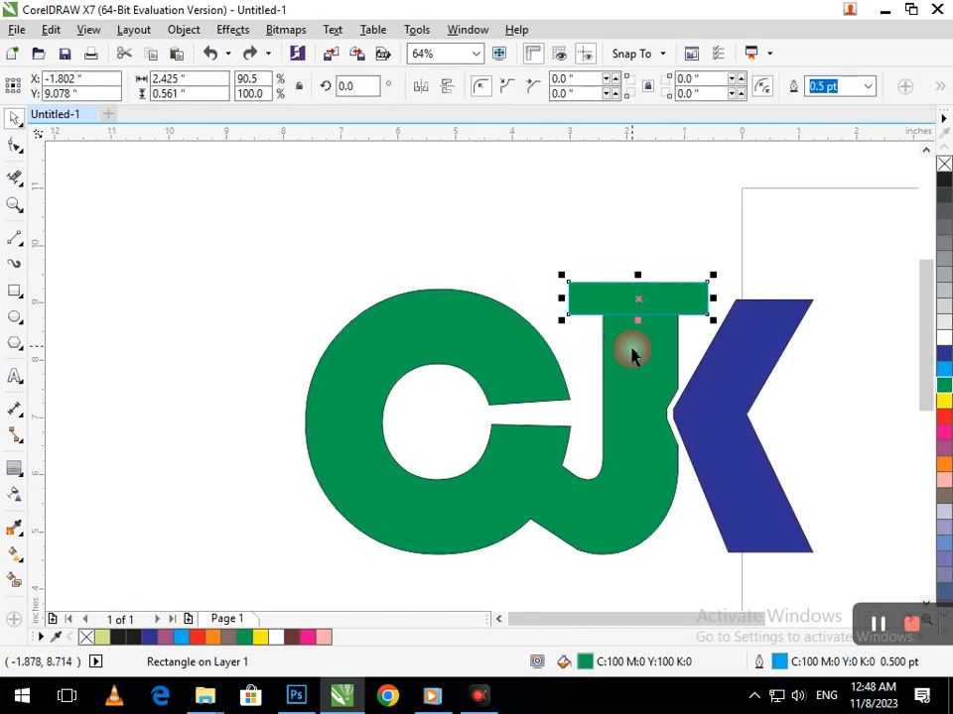
pyautogui.keyDown('shift'); pyautogui.click(632, 365); pyautogui.keyUp('shift')
pyautogui.click(514, 86)
pyautogui.moveTo(520, 293); pyautogui.dragTo(617, 399)
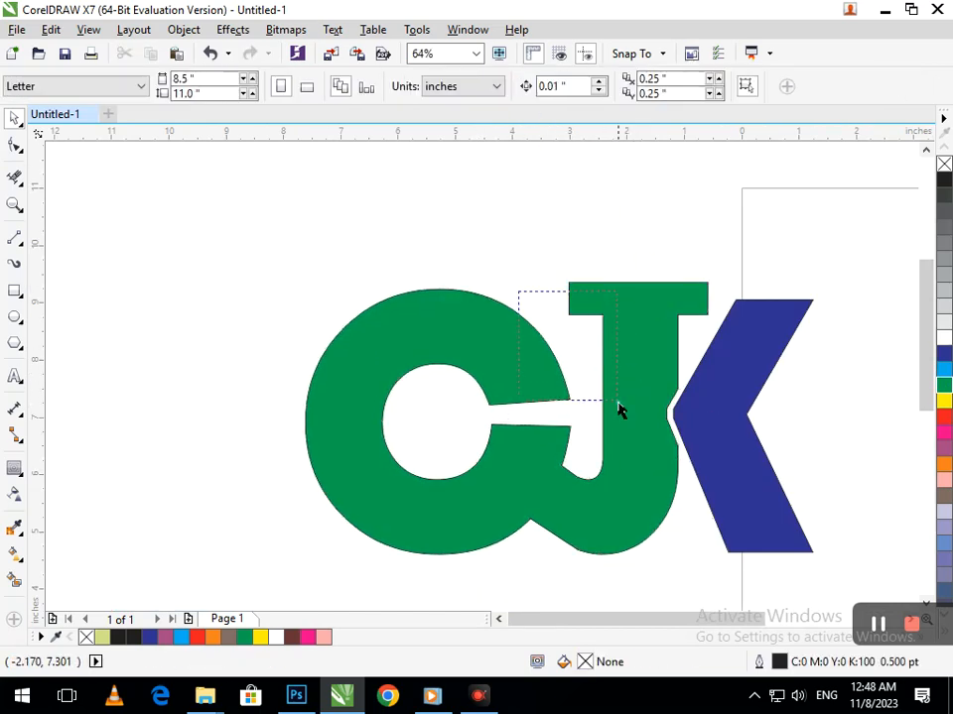
# Move the entire CJK logo off the page into empty space far to the page's upper left.
pyautogui.press('F3')
pyautogui.moveTo(194, 239); pyautogui.dragTo(489, 416)
pyautogui.moveTo(419, 364); pyautogui.dragTo(314, 344)
pyautogui.press('F2')
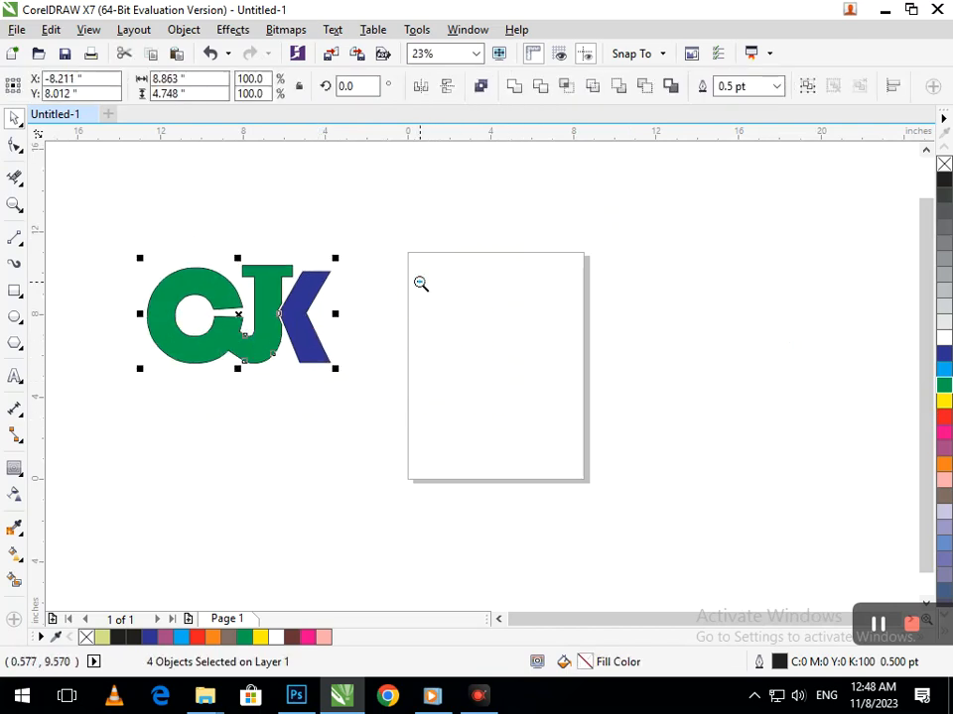
pyautogui.press('F3')
pyautogui.press('F3')
pyautogui.press('F3')
pyautogui.moveTo(455, 368); pyautogui.dragTo(227, 289)
pyautogui.click(240, 378)
pyautogui.press('F2')
pyautogui.moveTo(277, 221); pyautogui.dragTo(695, 486)
pyautogui.moveTo(623, 423); pyautogui.dragTo(589, 459)
pyautogui.click(635, 561)
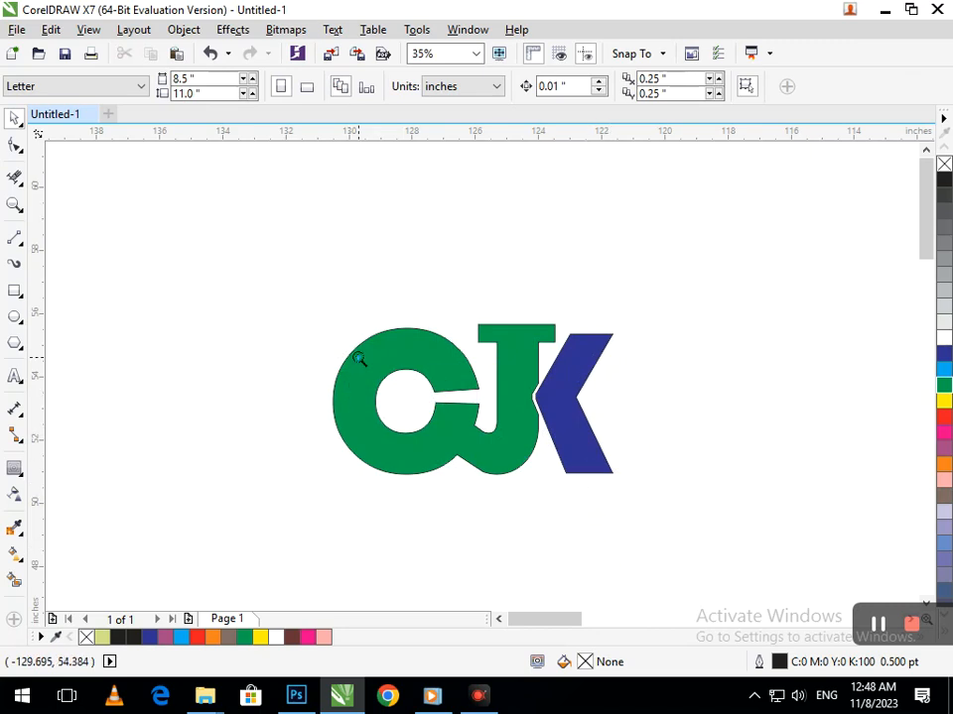
# Change the joined CJ shape's fill to mauve purple.
pyautogui.scroll(-4, 358, 357)
pyautogui.scroll(4, 164, 268)
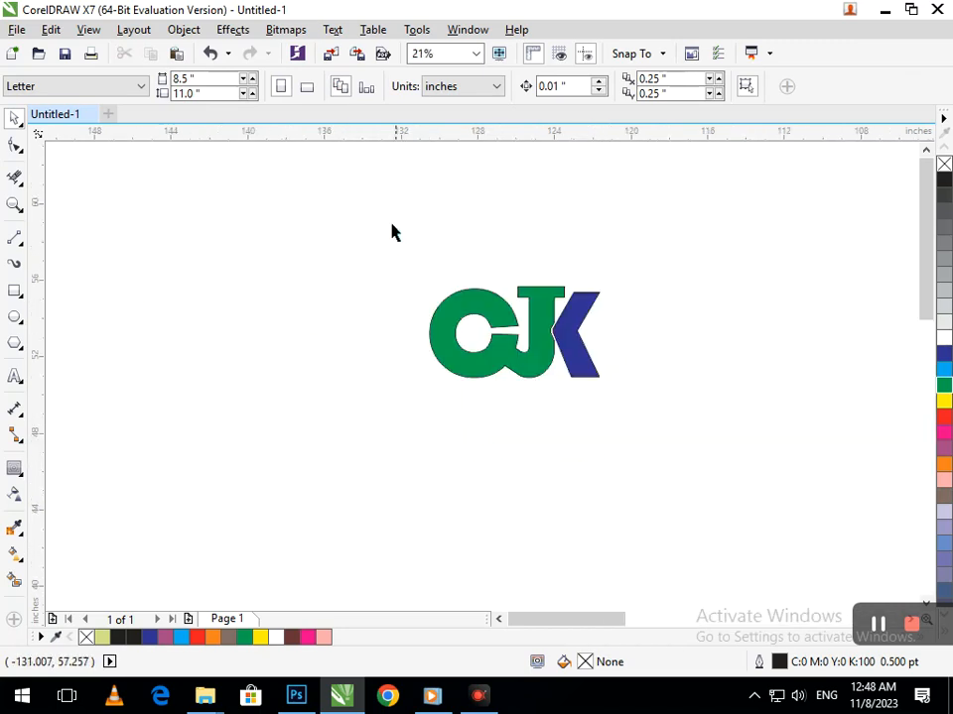
pyautogui.scroll(1, 615, 298)
pyautogui.click(708, 466)
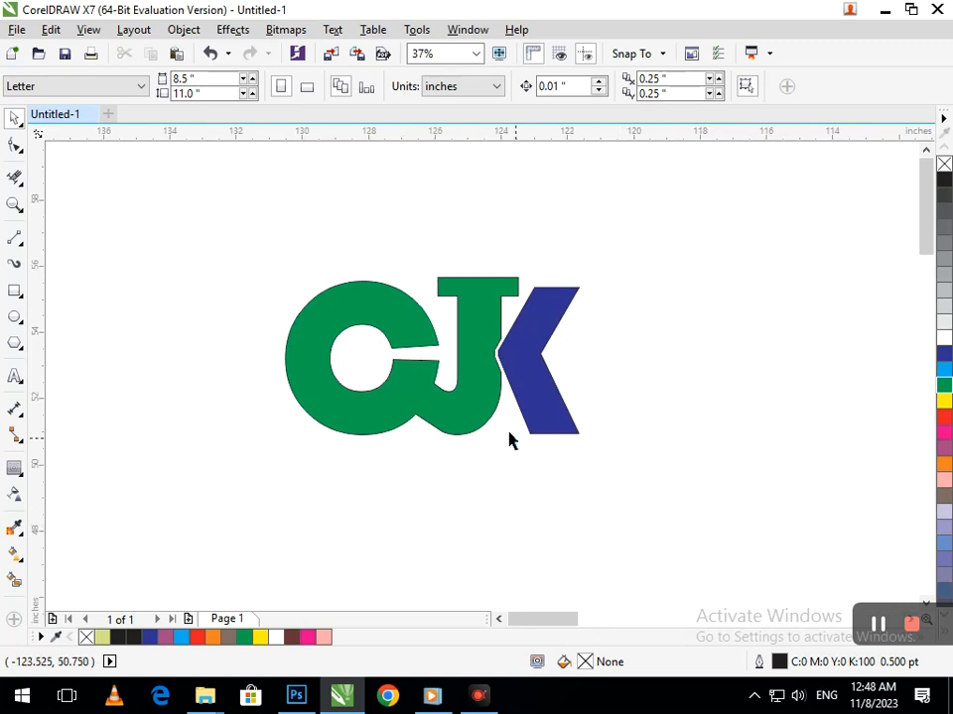
pyautogui.click(480, 404)
pyautogui.click(944, 464)
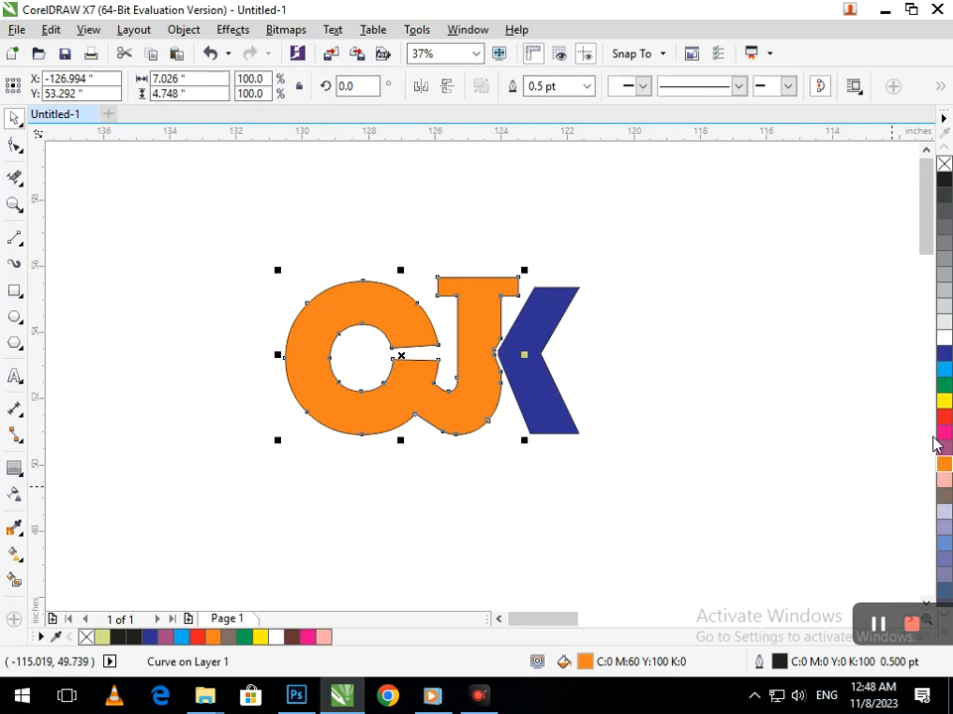
pyautogui.click(942, 449)
pyautogui.click(636, 484)
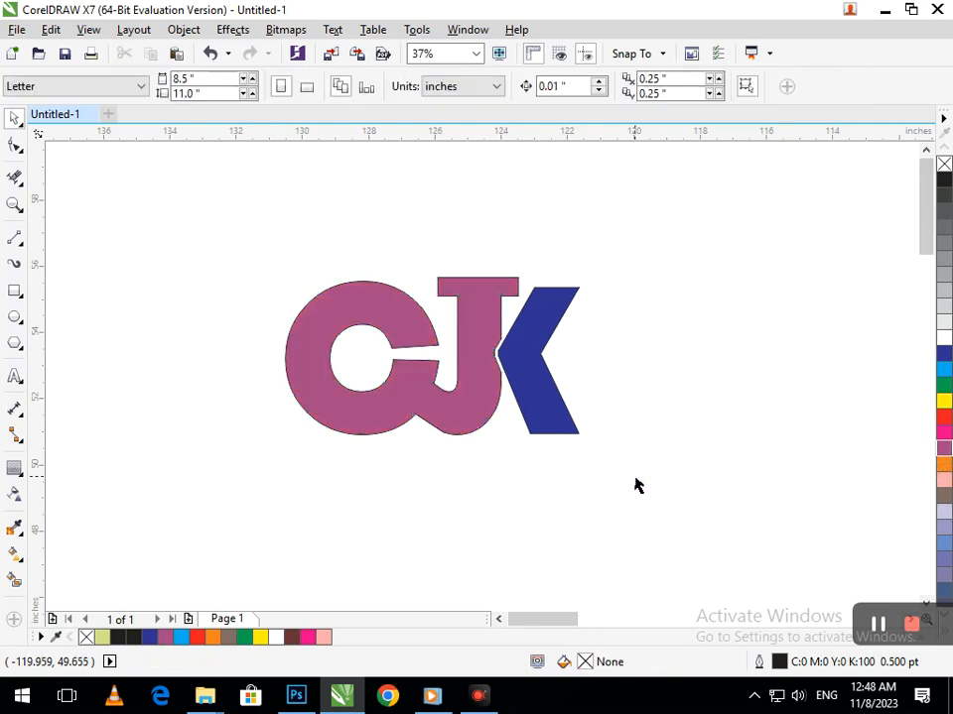
# Fill the K's angled part with yellow.
pyautogui.click(557, 404)
pyautogui.click(944, 401)
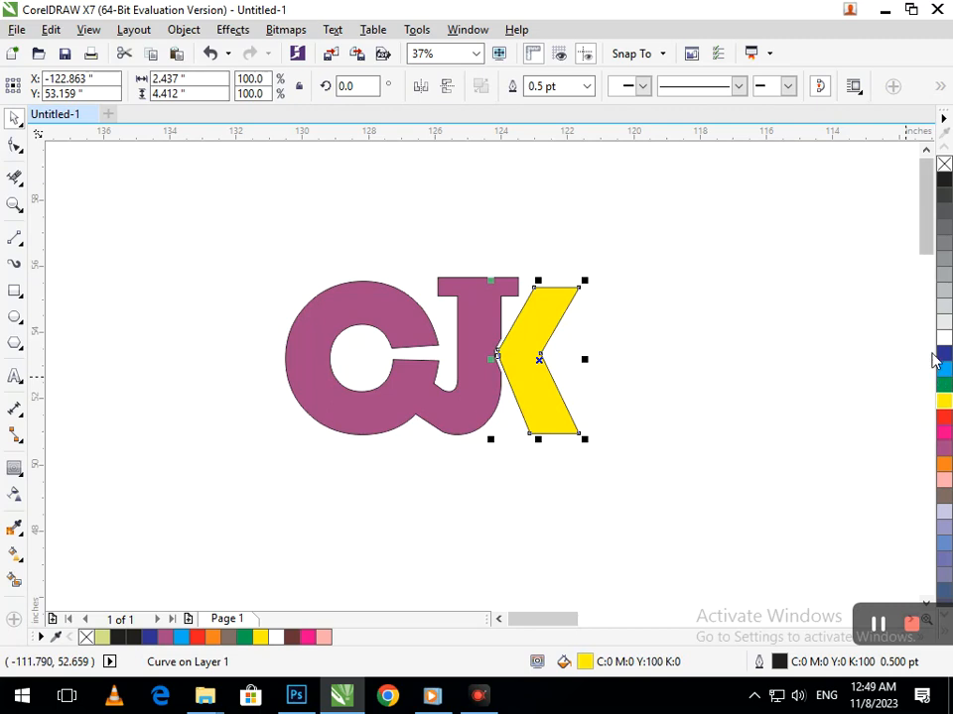
pyautogui.click(610, 459)
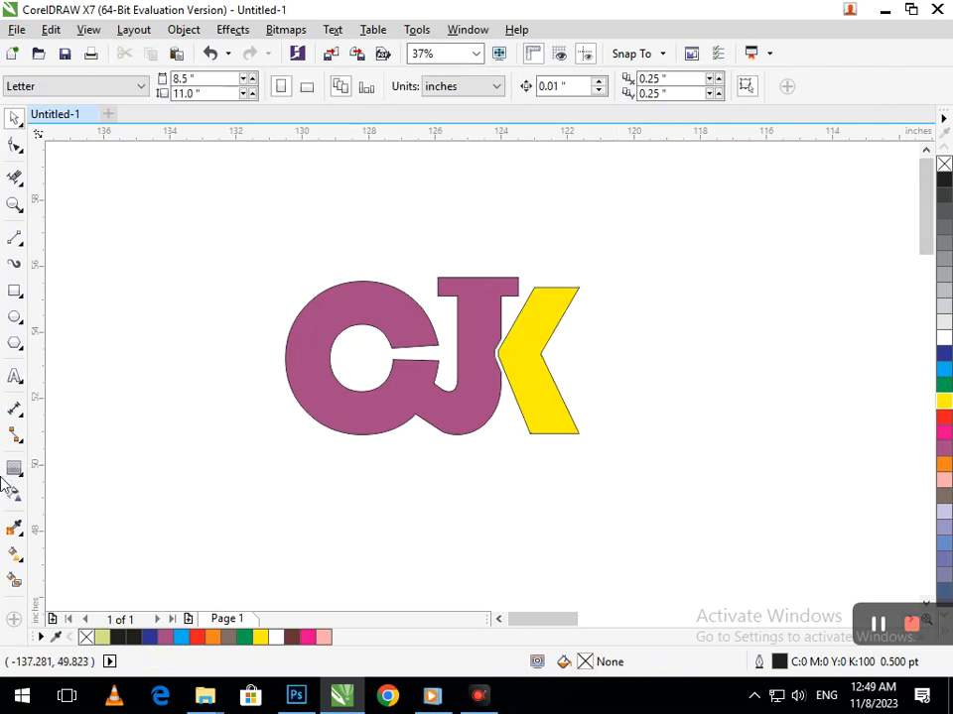
# Add the text "COMPANY NAME" in Arial at about 69.6 pt directly beneath the logo.
pyautogui.click(15, 376)
pyautogui.click(535, 535)
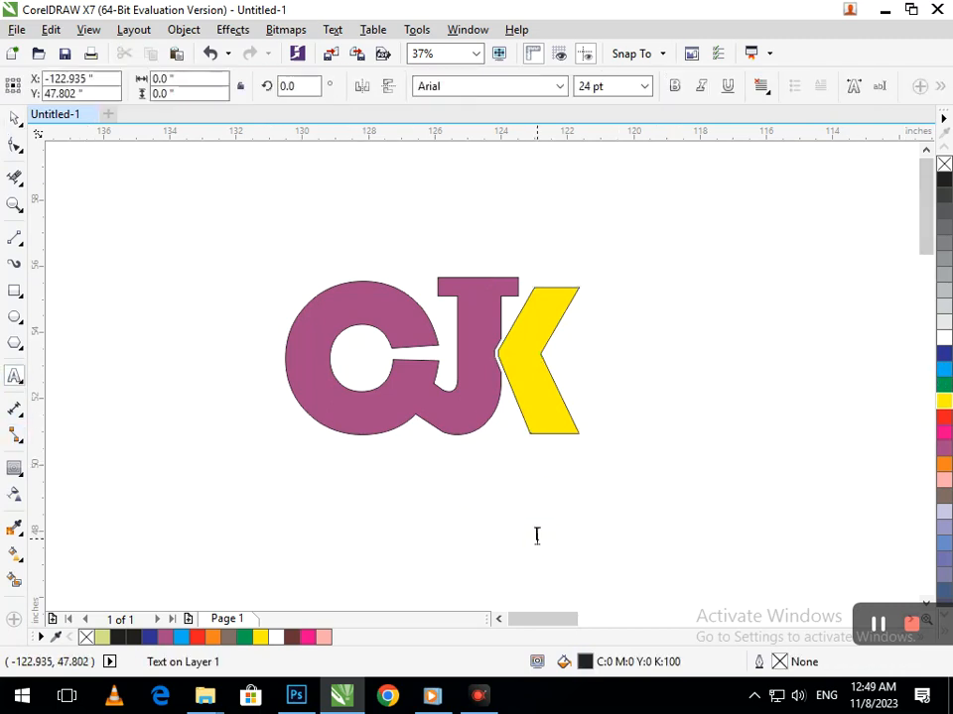
pyautogui.write('COMPANY NAME')
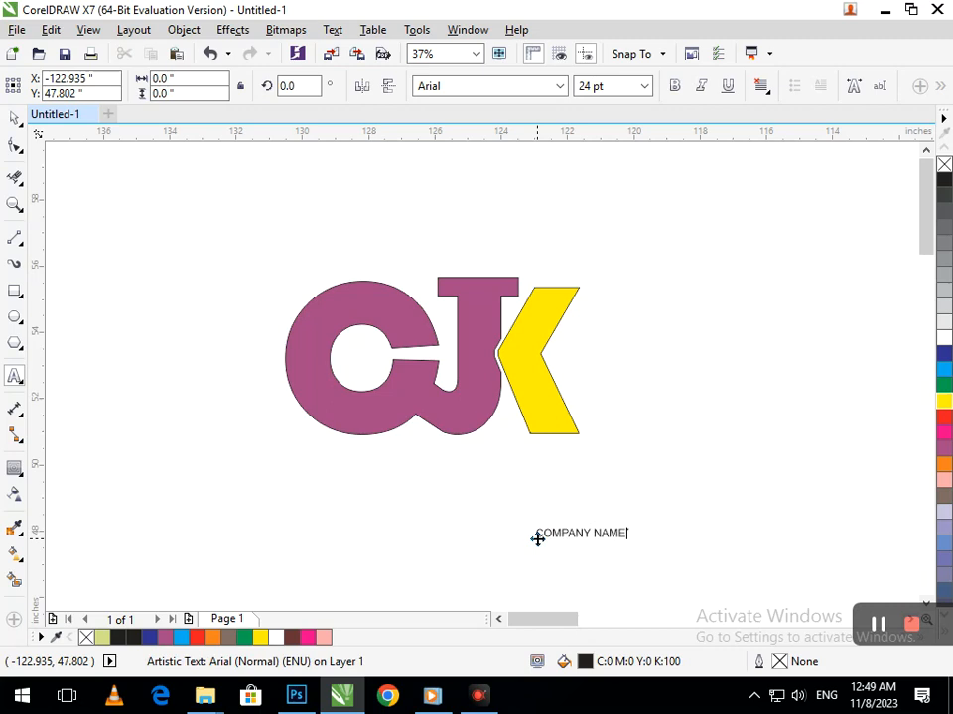
pyautogui.moveTo(526, 546); pyautogui.dragTo(436, 554)
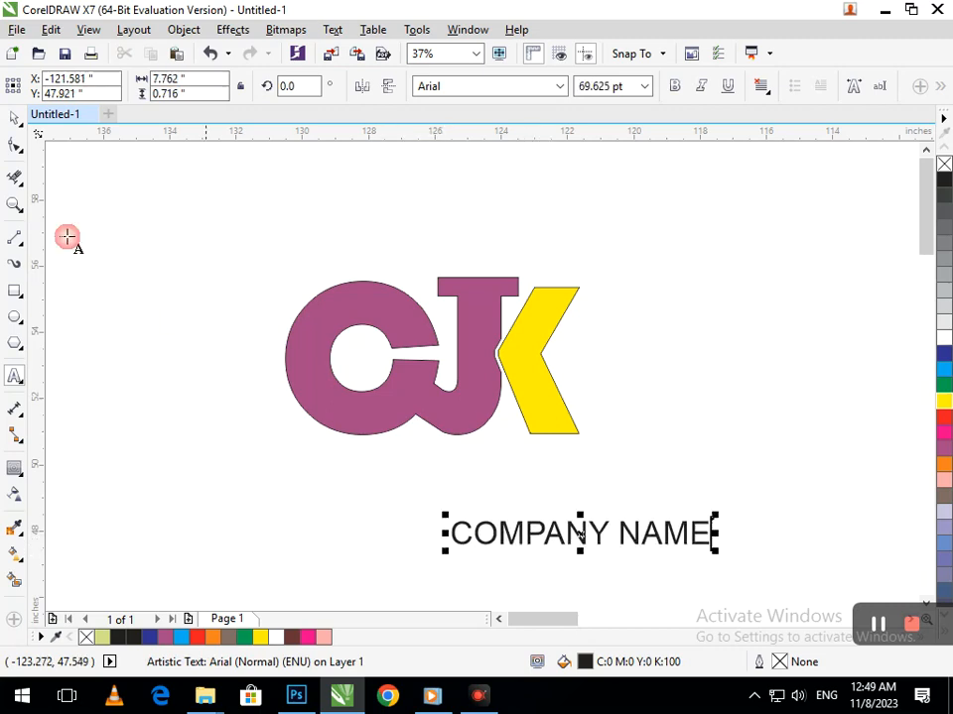
pyautogui.click(13, 121)
pyautogui.moveTo(495, 538); pyautogui.dragTo(366, 472)
# Color only the word "COMPANY" in the caption dark blue.
pyautogui.doubleClick(477, 470)
pyautogui.moveTo(488, 472); pyautogui.dragTo(325, 452)
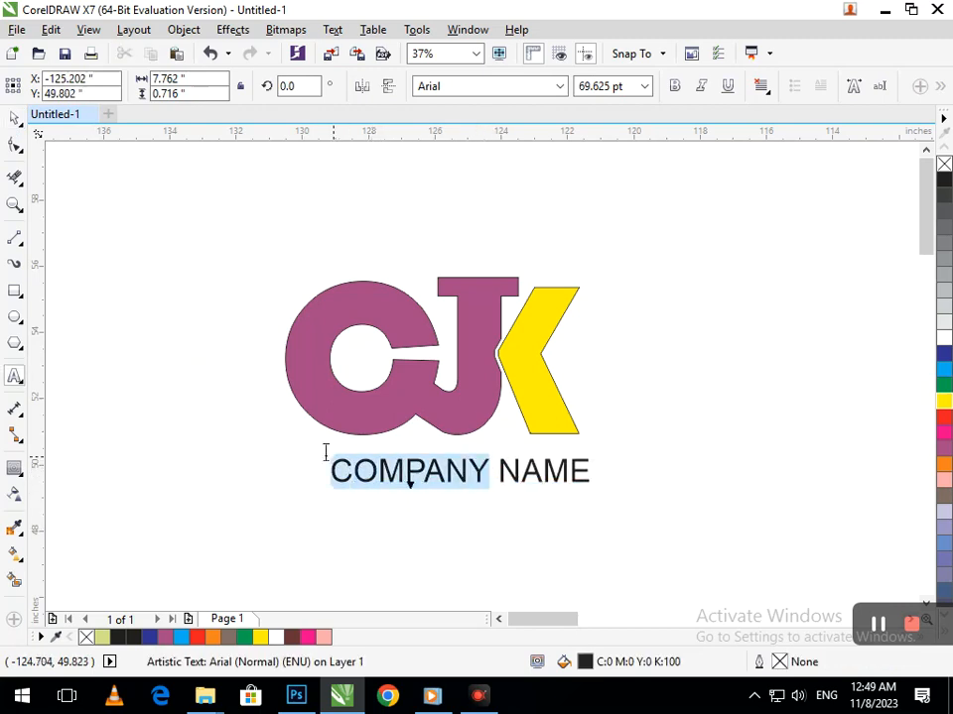
pyautogui.click(943, 355)
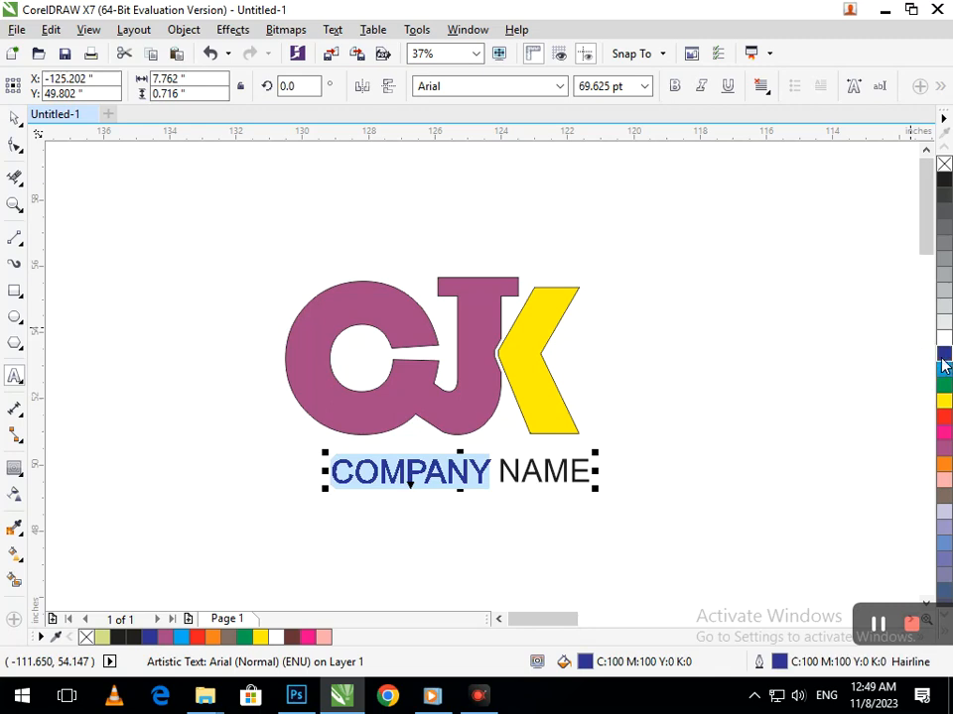
# Move the "COMPANY NAME" caption slightly left and up to align it beneath the logo.
pyautogui.click(15, 119)
pyautogui.click(470, 499)
pyautogui.moveTo(470, 480); pyautogui.dragTo(452, 472)
# Try bold styling on the "COMPANY NAME" caption and undo it.
pyautogui.click(524, 478)
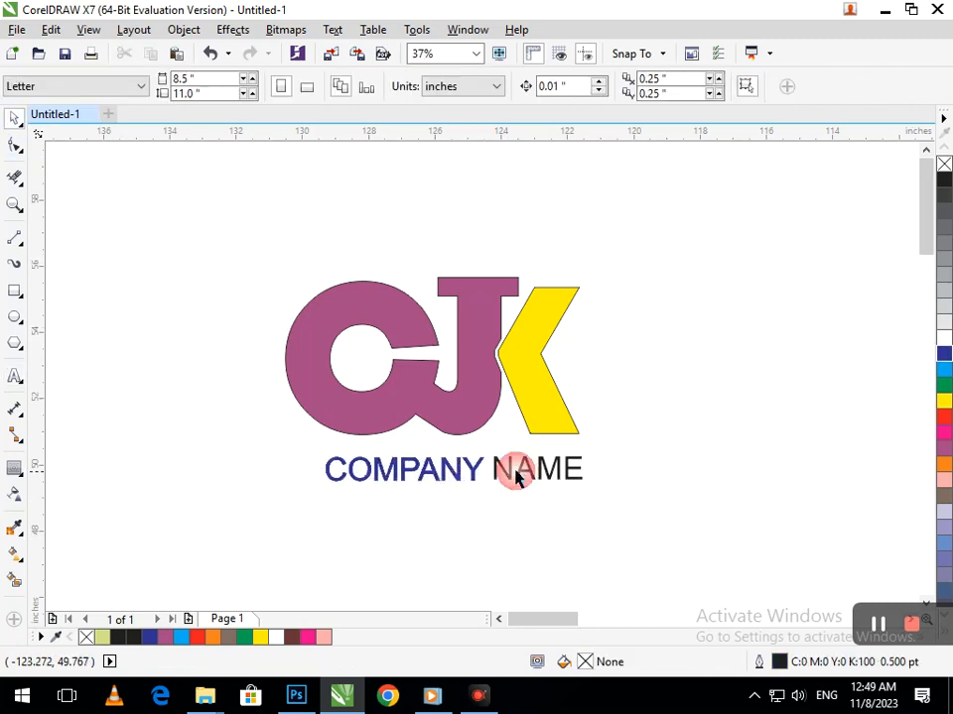
pyautogui.click(524, 478)
pyautogui.click(676, 85)
pyautogui.click(718, 406)
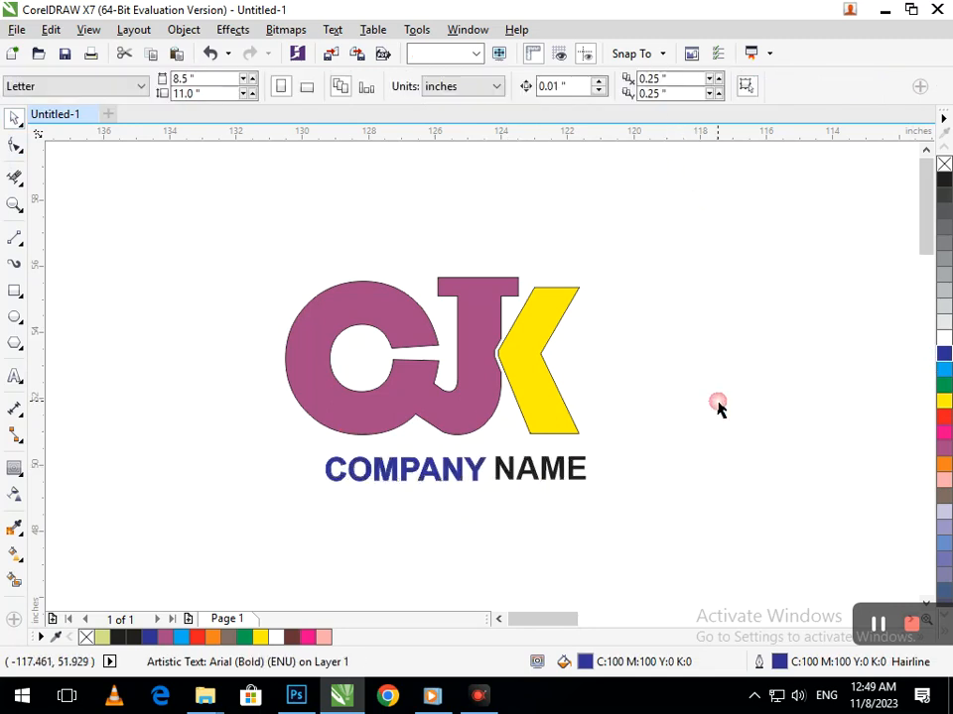
pyautogui.click(533, 476)
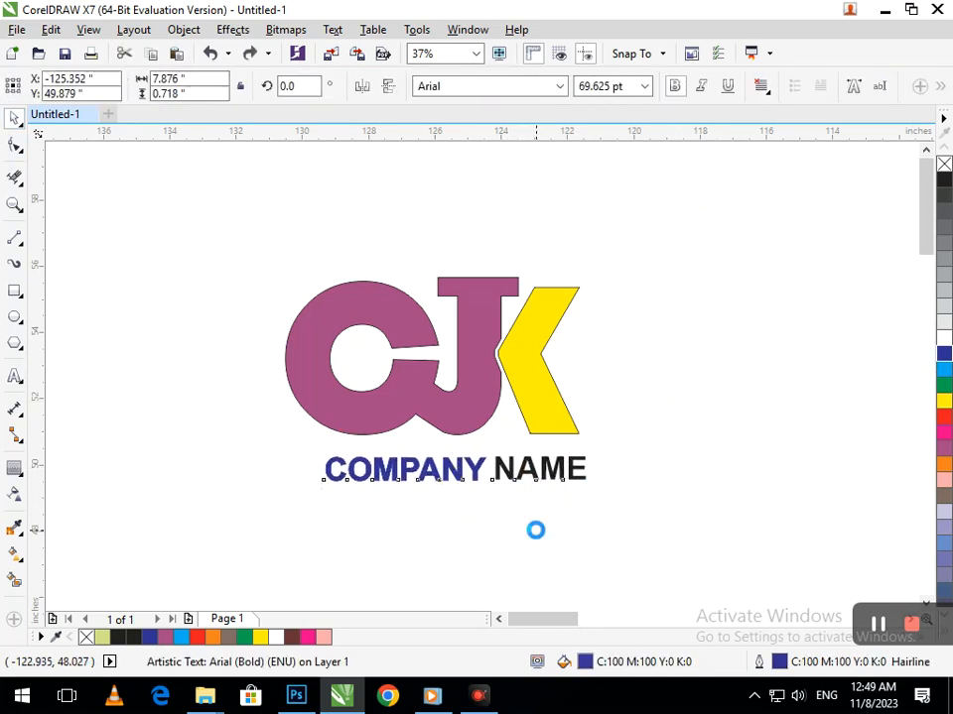
pyautogui.hotkey('ctrl', 'z')
# Nudge the regular-weight caption a little further left so it sits centered under the CJK lettermark.
pyautogui.moveTo(504, 472); pyautogui.dragTo(497, 474)
pyautogui.click(587, 494)
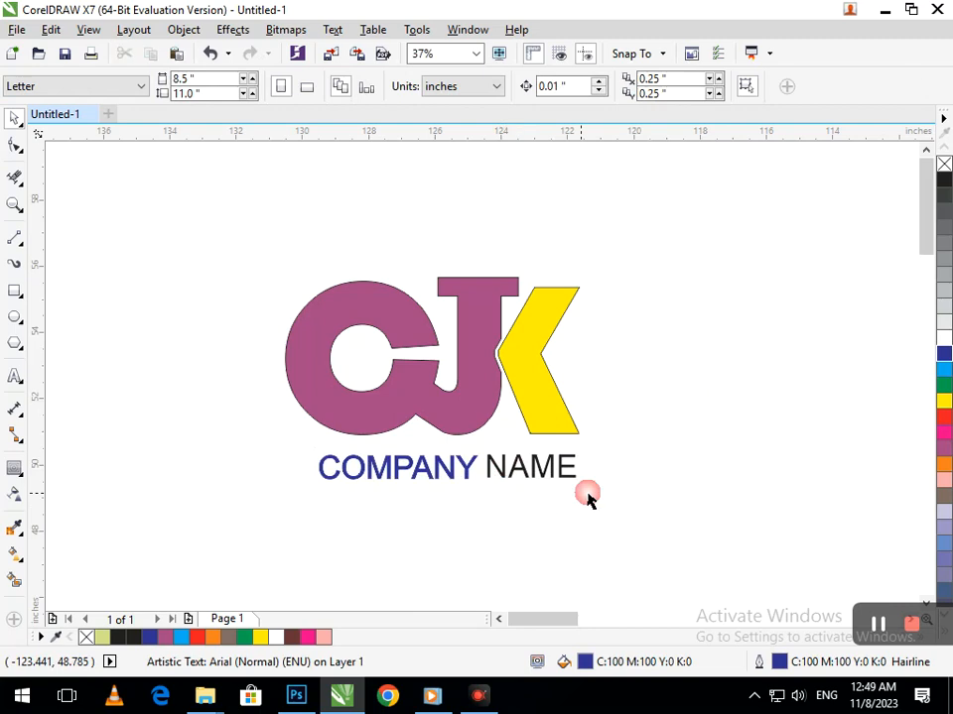
# Change the fill of the K's angled part to dark blue.
pyautogui.press('F2')
pyautogui.rightClick(572, 404)
pyautogui.press('F2')
pyautogui.moveTo(364, 227); pyautogui.dragTo(713, 477)
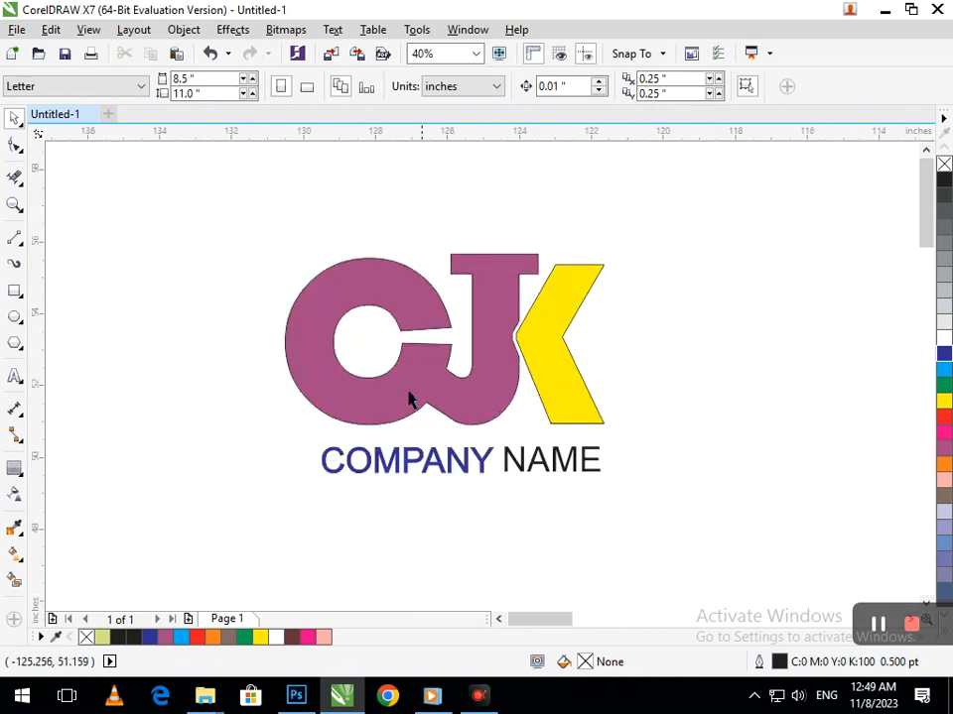
pyautogui.click(568, 370)
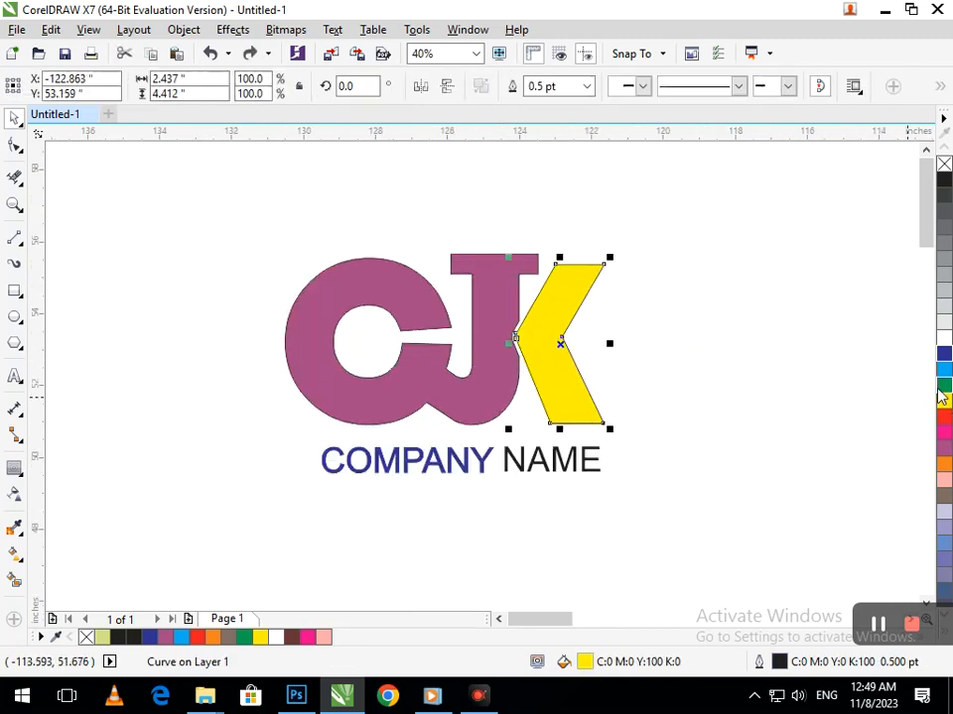
pyautogui.click(945, 359)
pyautogui.click(720, 393)
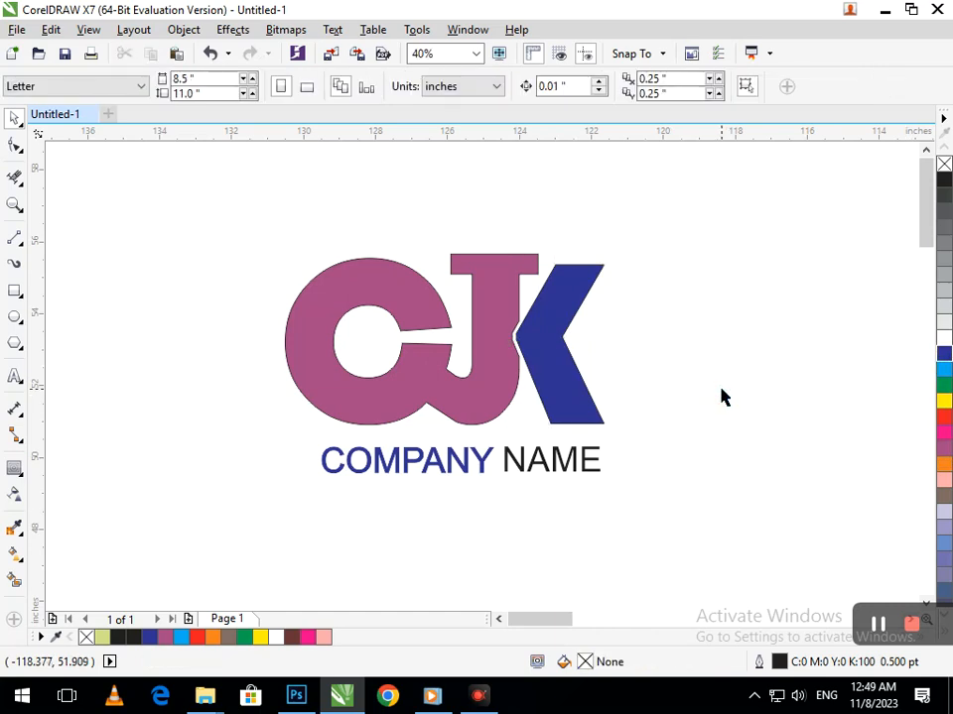
# Try a drop shadow on the joined CJ shape and undo it.
pyautogui.click(504, 389)
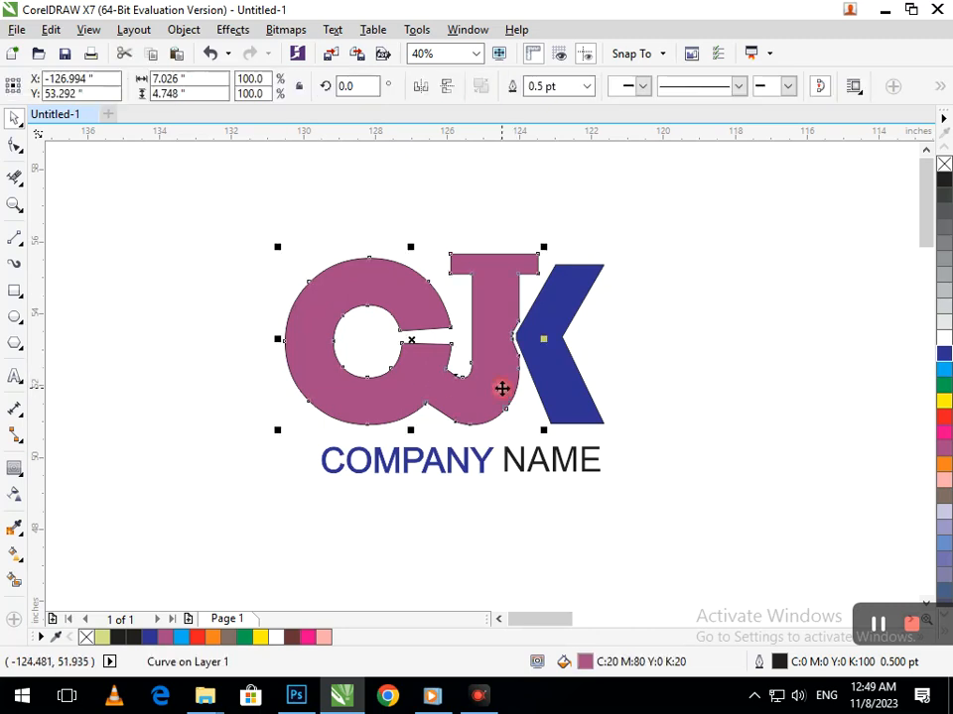
pyautogui.click(22, 476)
pyautogui.click(58, 463)
pyautogui.click(283, 374)
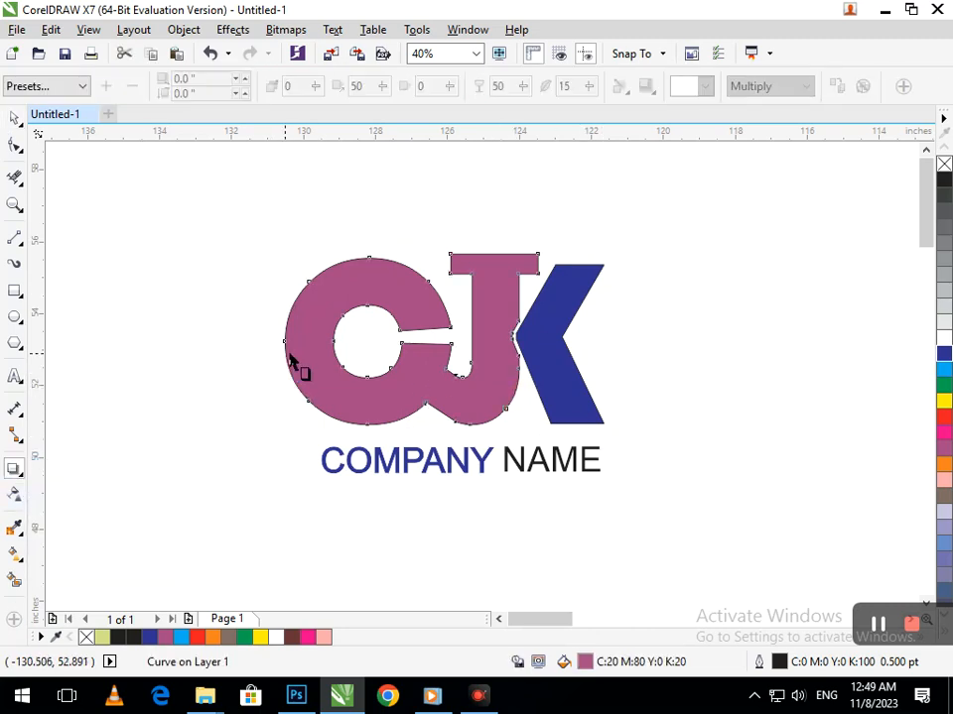
pyautogui.moveTo(286, 342); pyautogui.dragTo(254, 346)
pyautogui.hotkey('ctrl', 'z')
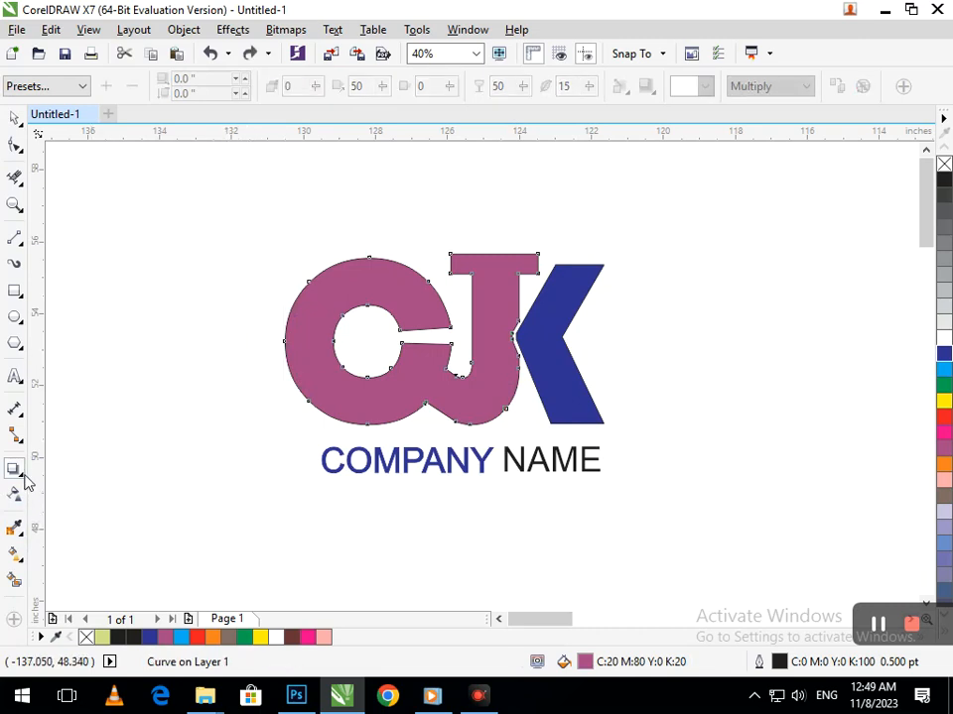
# Apply a contour to the joined CJ shape that runs to its center with a 0.05" offset.
pyautogui.click(25, 475)
pyautogui.click(81, 493)
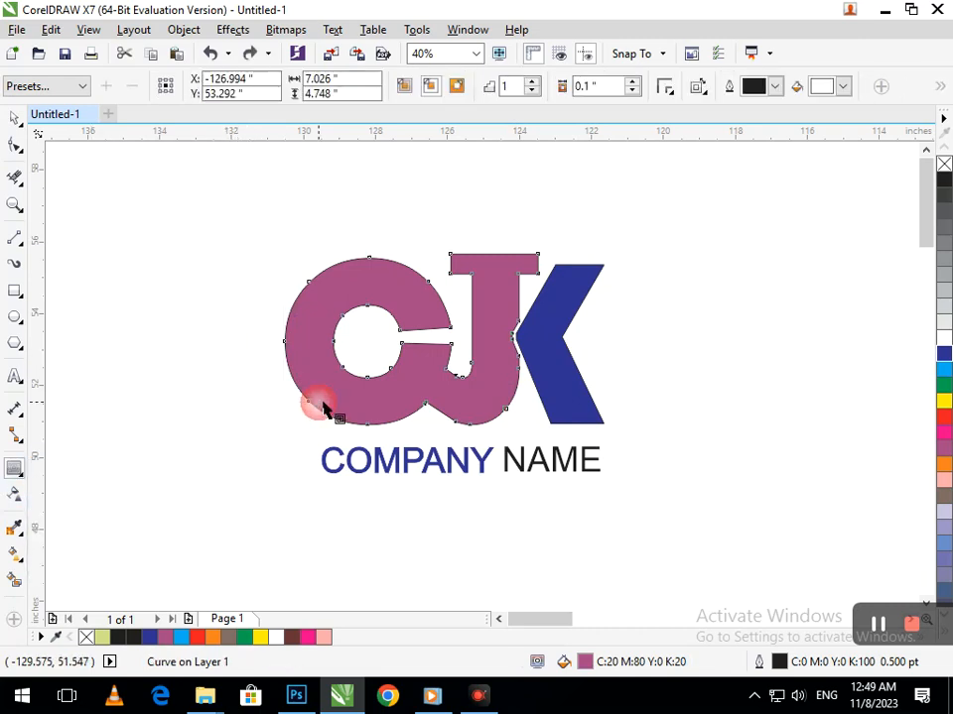
pyautogui.moveTo(359, 400); pyautogui.dragTo(432, 406)
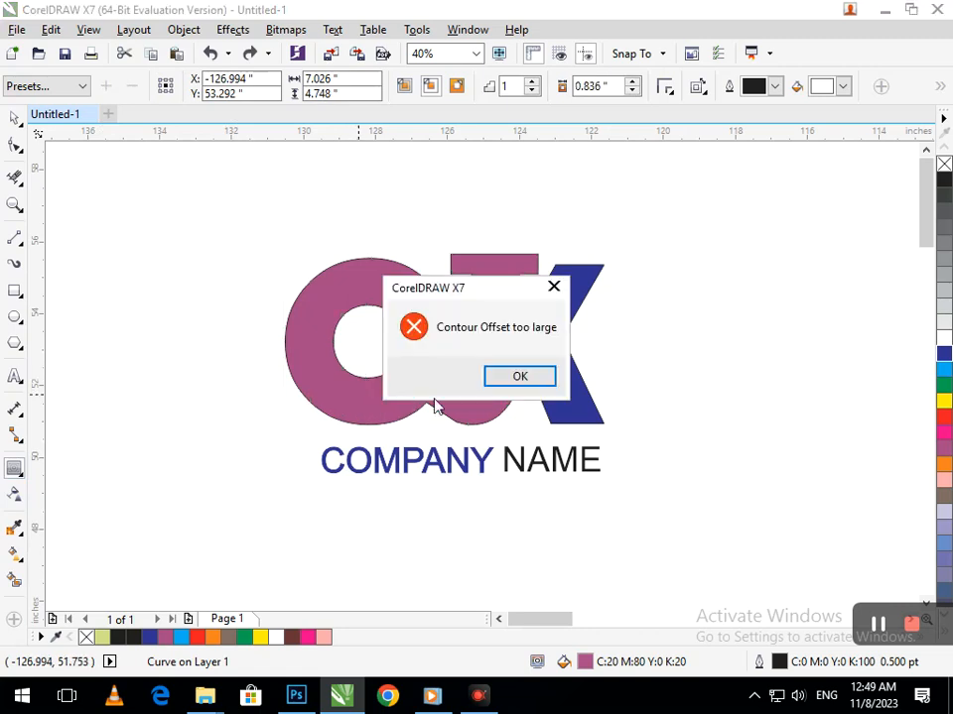
pyautogui.click(550, 382)
pyautogui.click(633, 90)
pyautogui.click(633, 90)
pyautogui.click(633, 90)
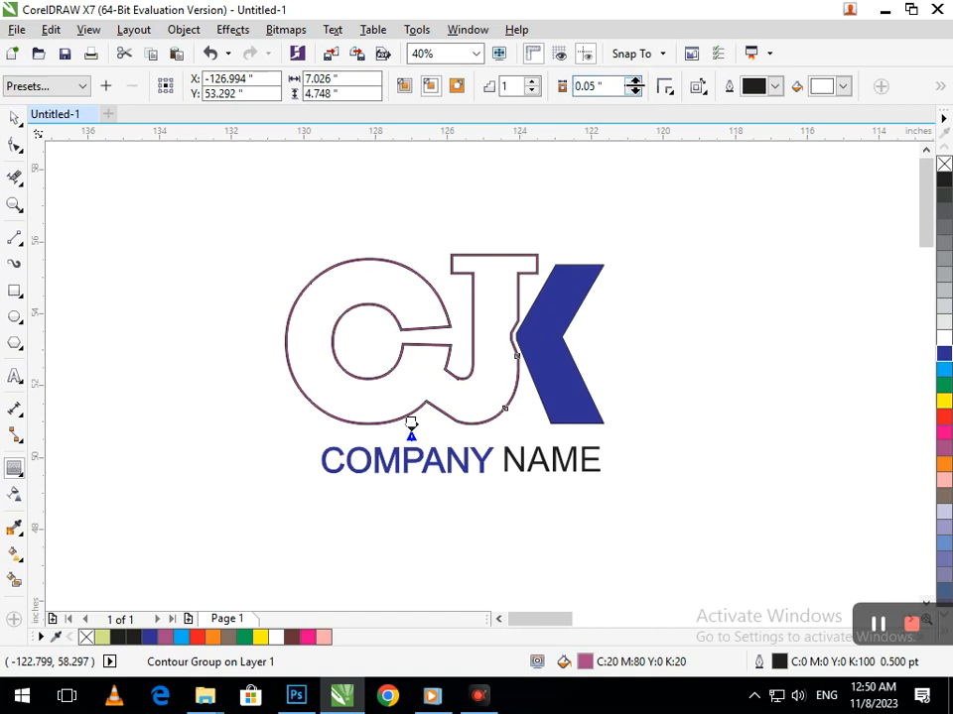
pyautogui.click(405, 87)
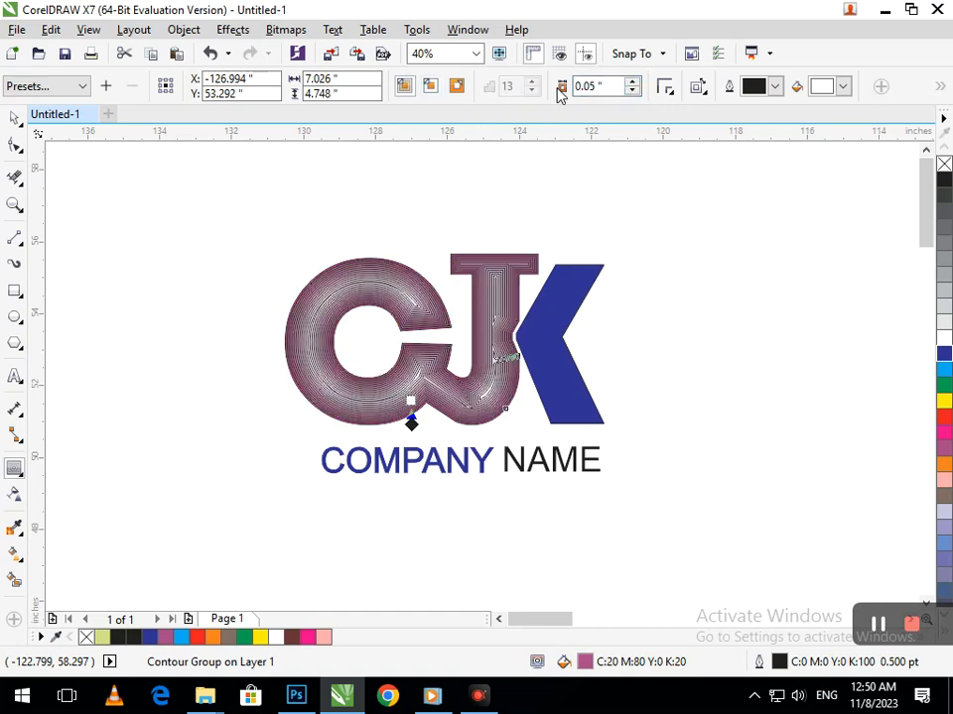
# Set the offset of the CJ shape's contour to 0.13" and deselect the shape.
pyautogui.click(632, 82)
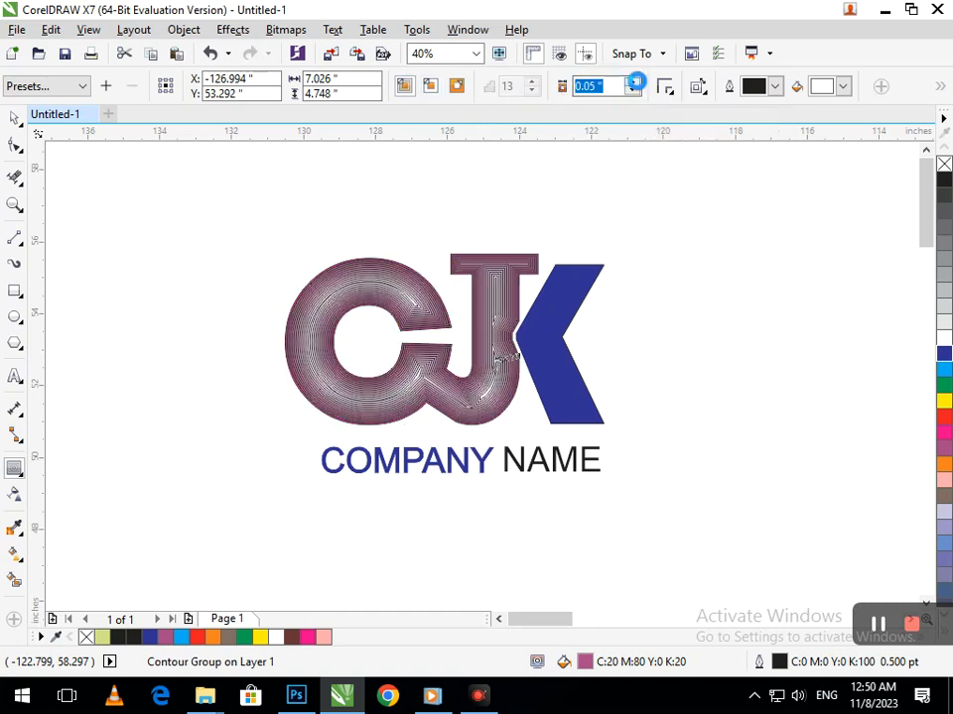
pyautogui.click(633, 83)
pyautogui.click(633, 83)
pyautogui.click(633, 82)
pyautogui.click(633, 82)
pyautogui.click(633, 83)
pyautogui.click(633, 82)
pyautogui.click(633, 82)
pyautogui.click(633, 82)
pyautogui.click(633, 83)
pyautogui.click(633, 83)
pyautogui.click(633, 83)
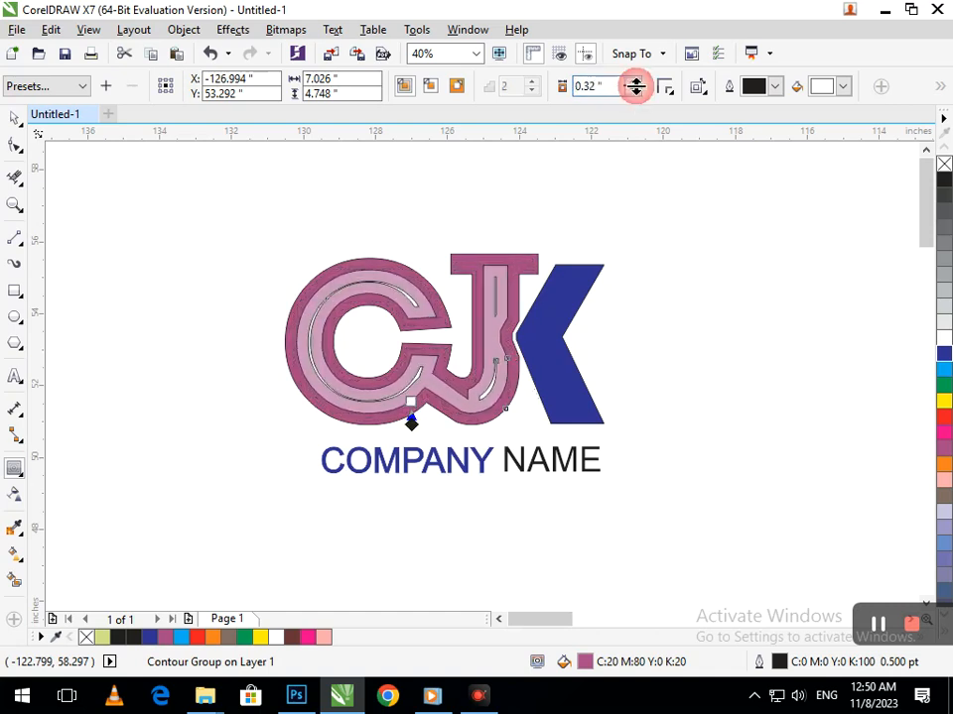
pyautogui.click(632, 91)
pyautogui.click(632, 91)
pyautogui.click(632, 92)
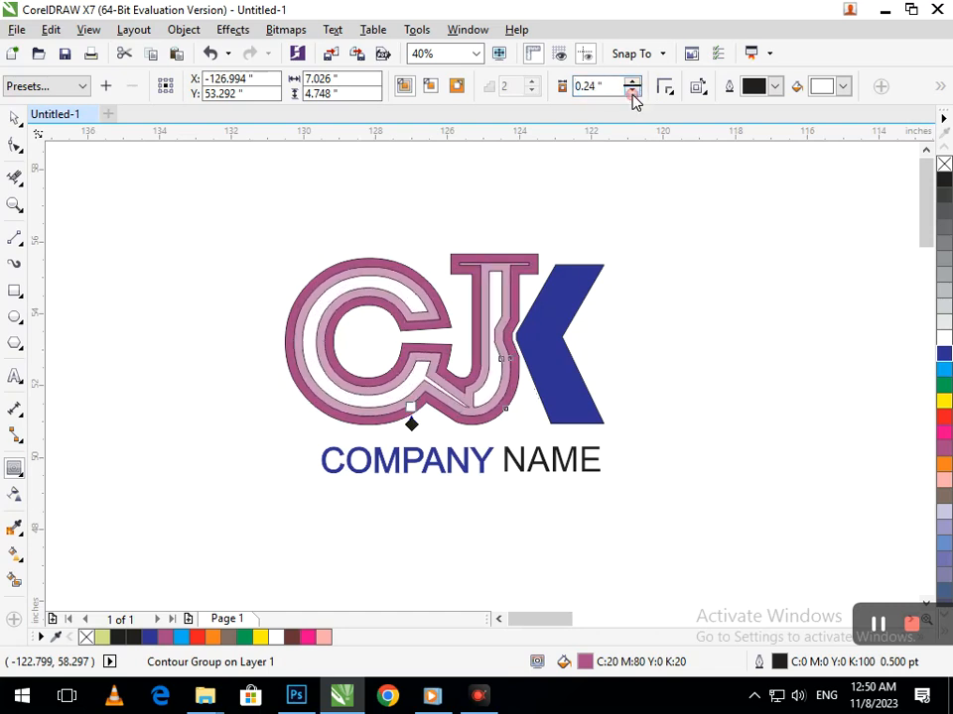
pyautogui.click(632, 92)
pyautogui.click(632, 92)
pyautogui.click(632, 91)
pyautogui.click(632, 92)
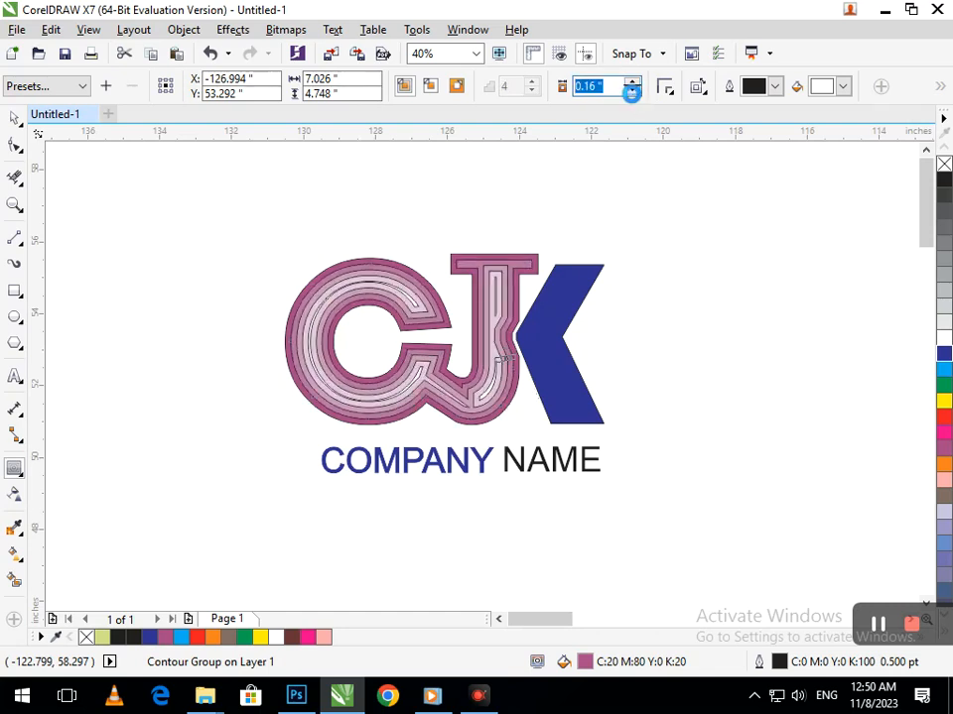
pyautogui.click(632, 91)
pyautogui.click(632, 91)
pyautogui.click(632, 91)
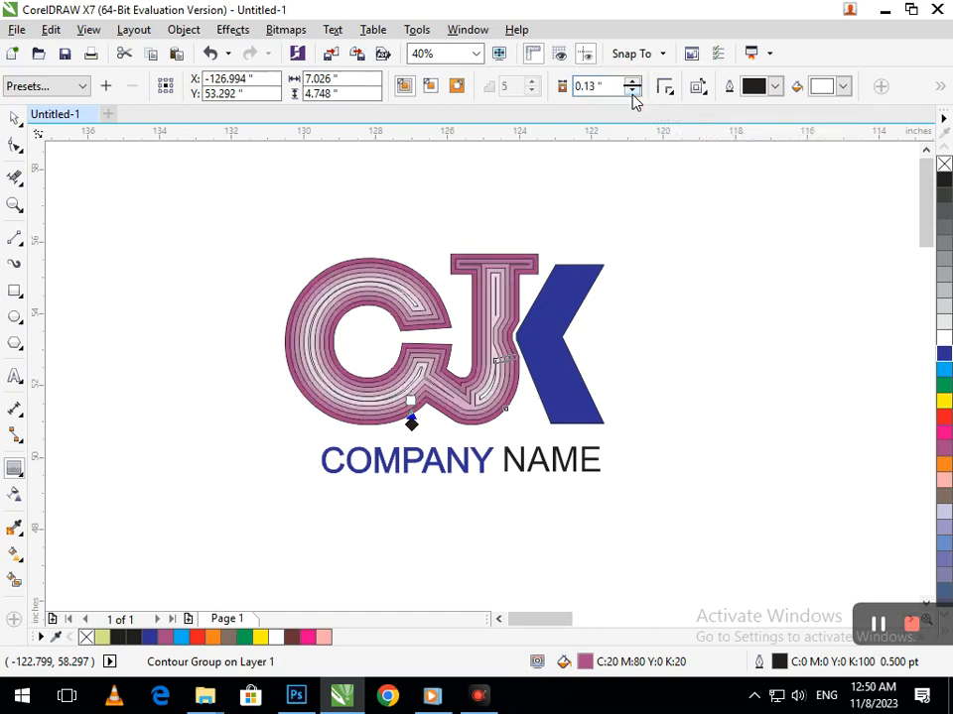
pyautogui.click(18, 118)
pyautogui.click(116, 266)
# Apply an inside contour to the K's angled part with a 0.123" offset.
pyautogui.click(571, 394)
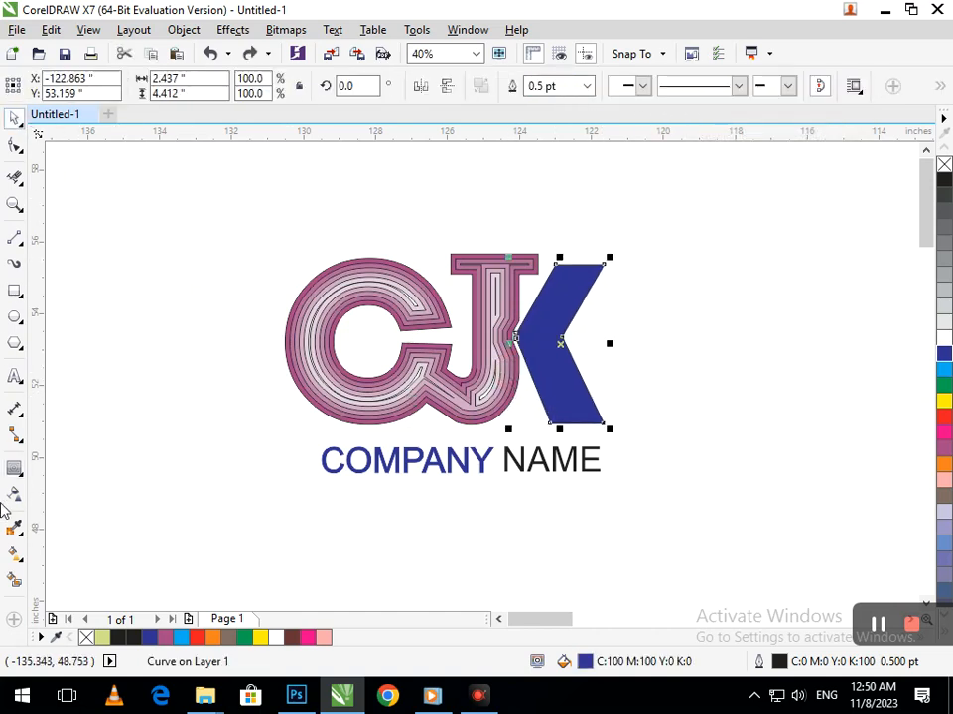
pyautogui.click(11, 474)
pyautogui.moveTo(559, 423); pyautogui.dragTo(558, 408)
pyautogui.click(632, 82)
pyautogui.click(632, 82)
pyautogui.click(632, 82)
pyautogui.click(632, 82)
pyautogui.click(632, 83)
pyautogui.click(632, 82)
pyautogui.click(632, 92)
pyautogui.click(632, 92)
pyautogui.click(632, 92)
pyautogui.click(632, 93)
pyautogui.click(632, 93)
pyautogui.click(632, 93)
pyautogui.click(632, 92)
pyautogui.click(632, 93)
pyautogui.click(632, 92)
# Adjust the K part's contour to 4 steps, keep the offset at 0.123", and deselect it.
pyautogui.click(531, 82)
pyautogui.click(532, 83)
pyautogui.click(532, 82)
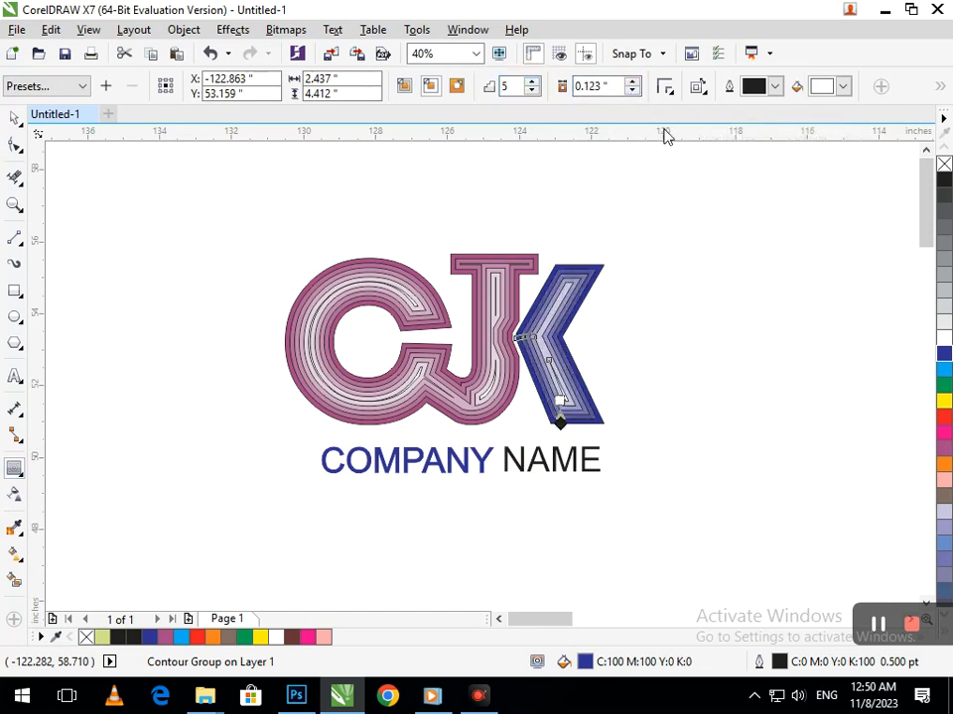
pyautogui.click(632, 82)
pyautogui.click(632, 82)
pyautogui.click(632, 81)
pyautogui.click(632, 91)
pyautogui.click(632, 92)
pyautogui.click(633, 92)
pyautogui.click(633, 92)
pyautogui.click(632, 82)
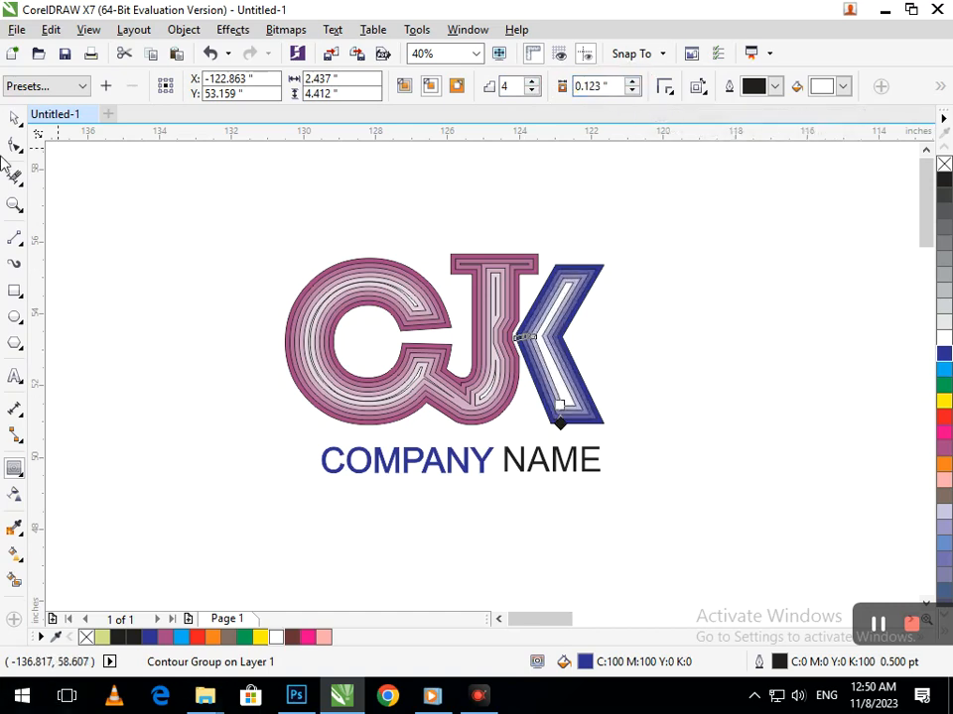
pyautogui.click(17, 119)
pyautogui.click(208, 347)
# Recolor the contoured CJ shape with a red fill, keeping it in its original position.
pyautogui.moveTo(378, 404); pyautogui.dragTo(336, 404)
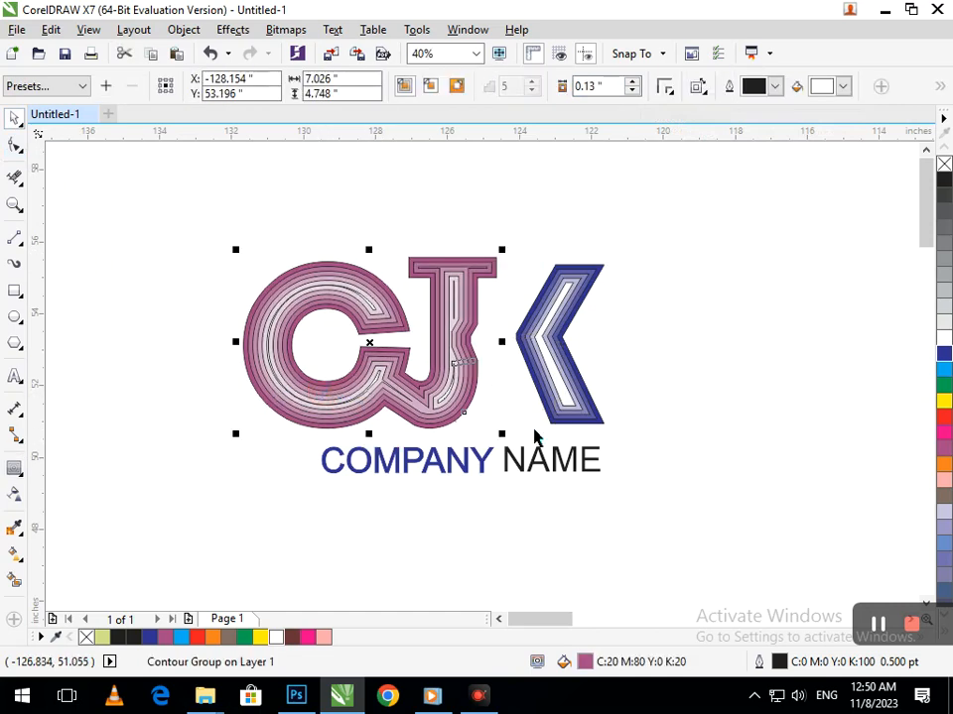
pyautogui.hotkey('ctrl', 'z')
pyautogui.click(944, 416)
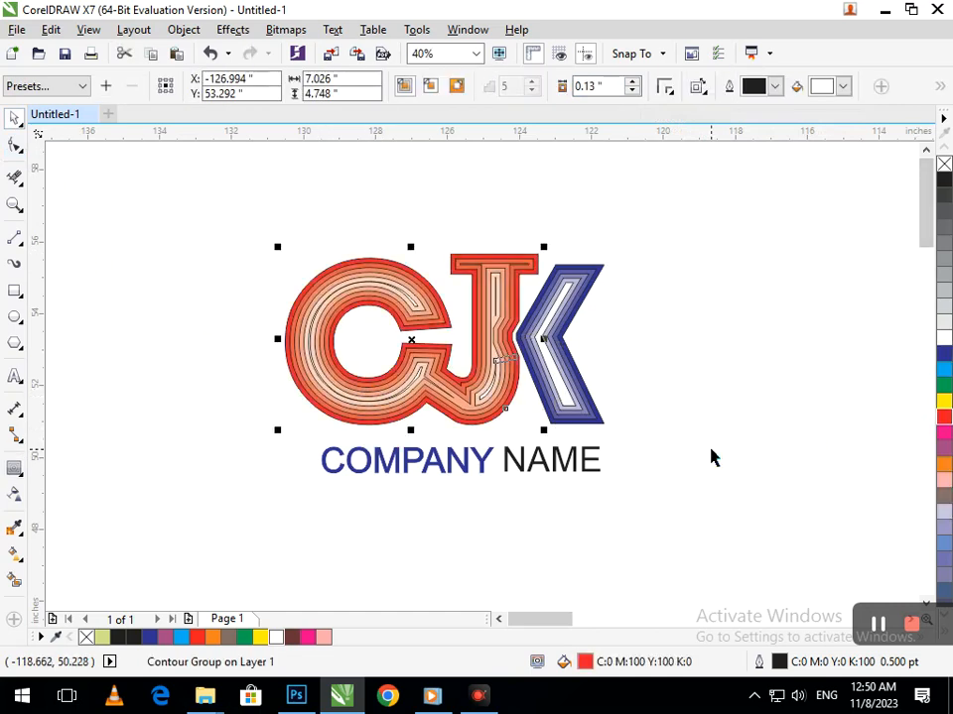
pyautogui.click(711, 456)
# Recolor the contoured K part with a green fill.
pyautogui.click(561, 394)
pyautogui.click(945, 388)
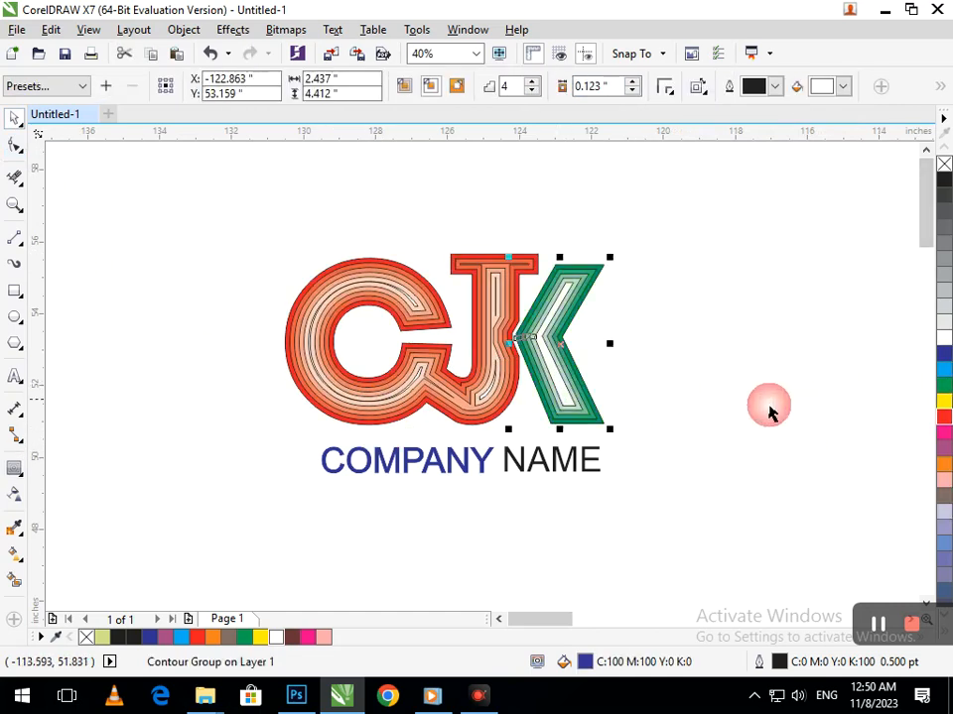
pyautogui.click(725, 417)
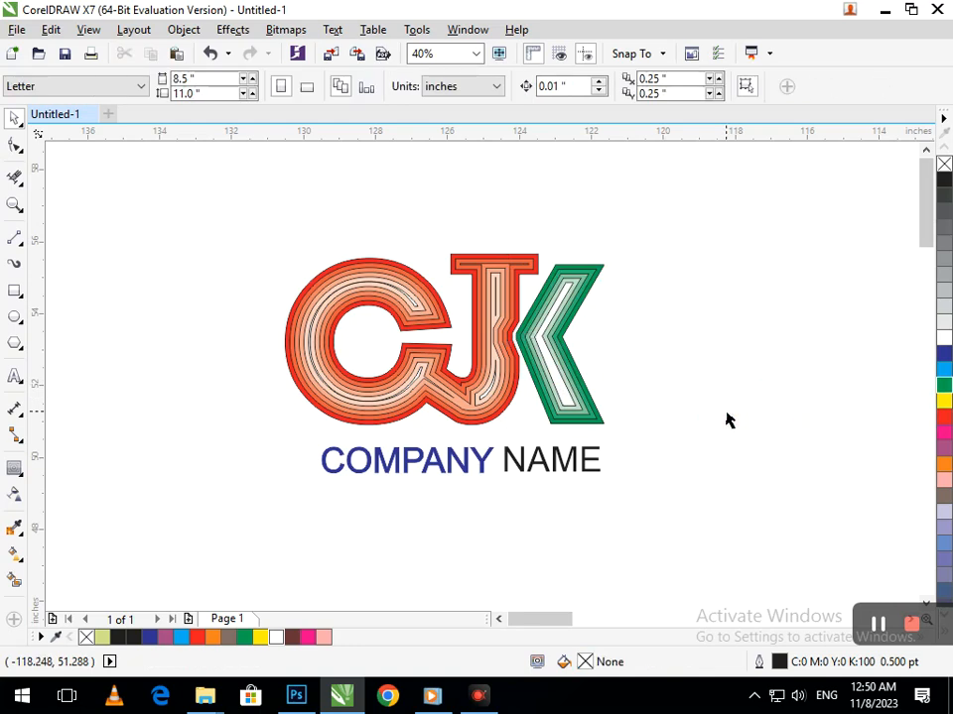
# Group the whole lettermark with its caption and move the group slightly lower.
pyautogui.moveTo(199, 228); pyautogui.dragTo(707, 558)
pyautogui.hotkey('ctrl', 'g')
pyautogui.click(707, 554)
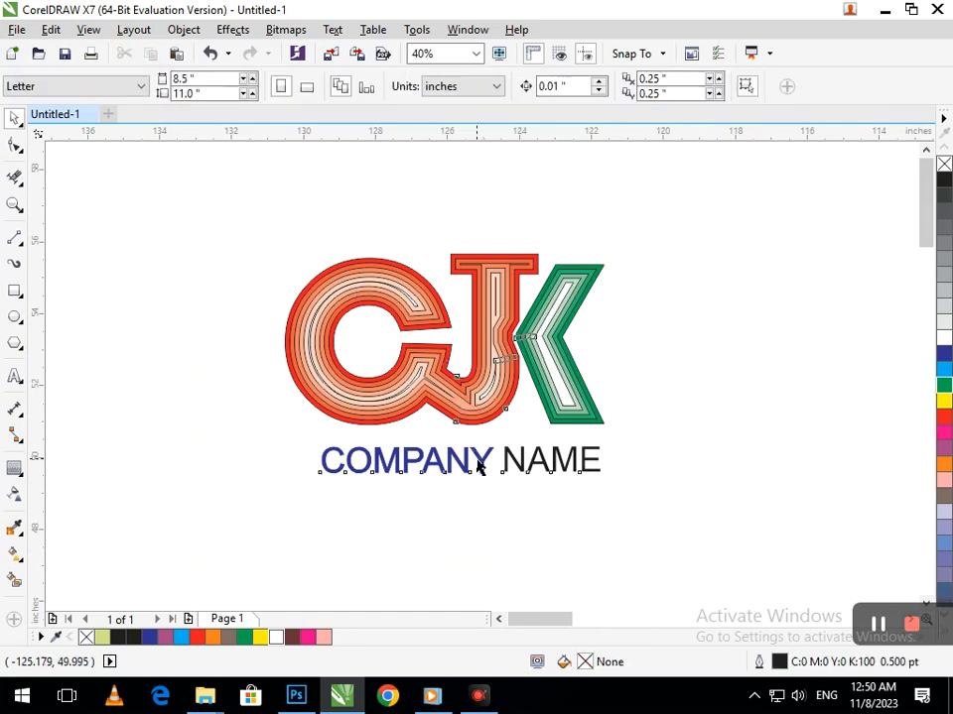
pyautogui.moveTo(478, 459); pyautogui.dragTo(484, 497)
pyautogui.click(517, 587)
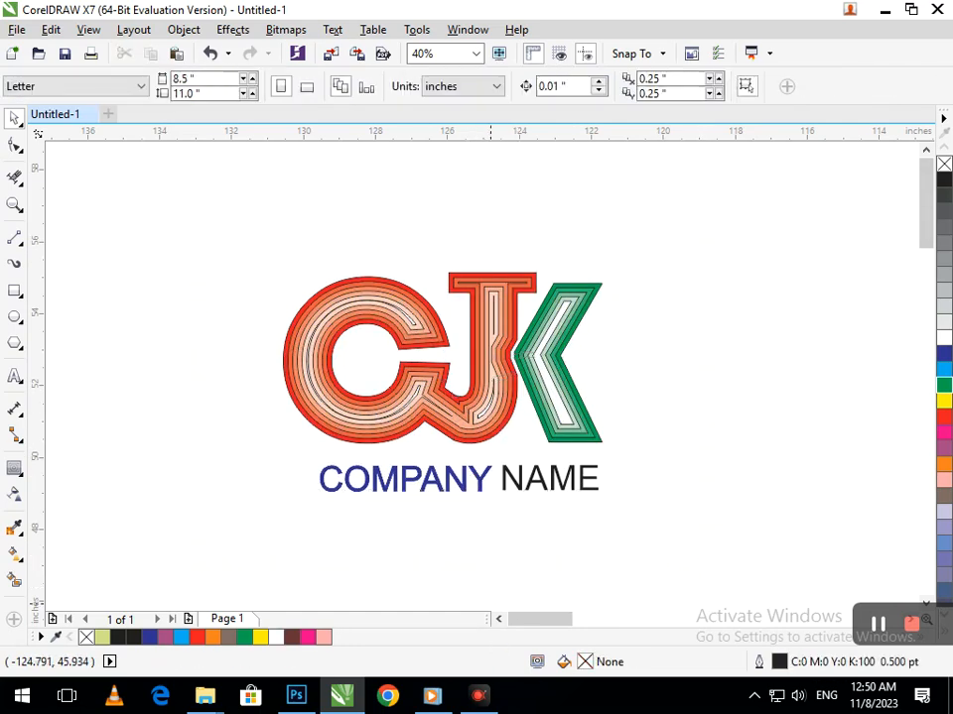